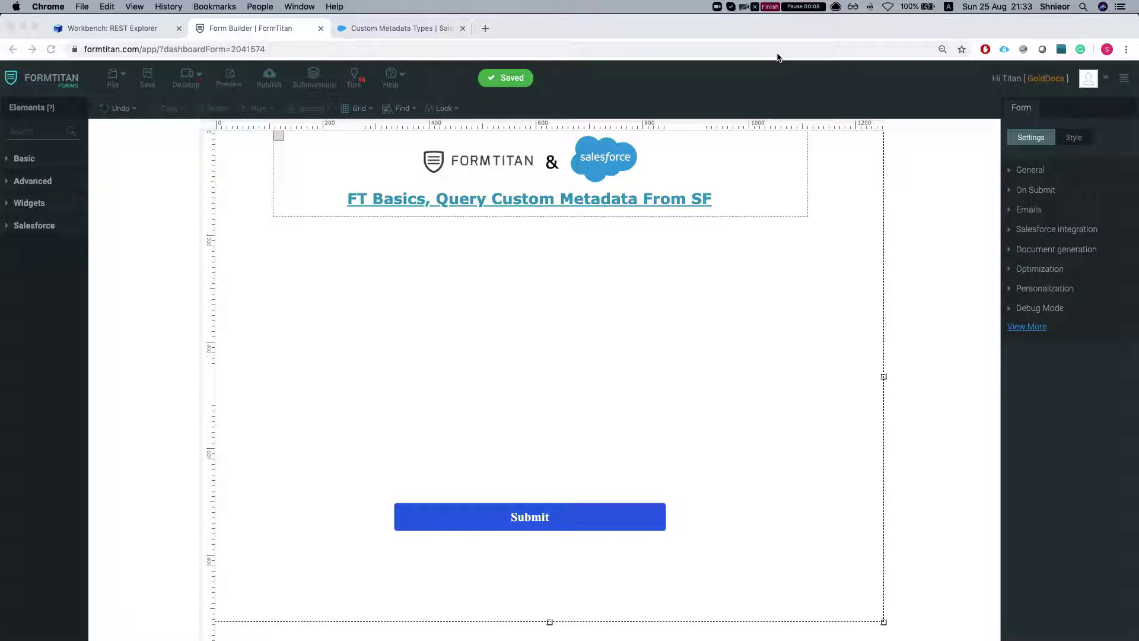
Step: Bring the browser forward and switch to the Salesforce Custom Metadata Types page
left_click(509, 70)
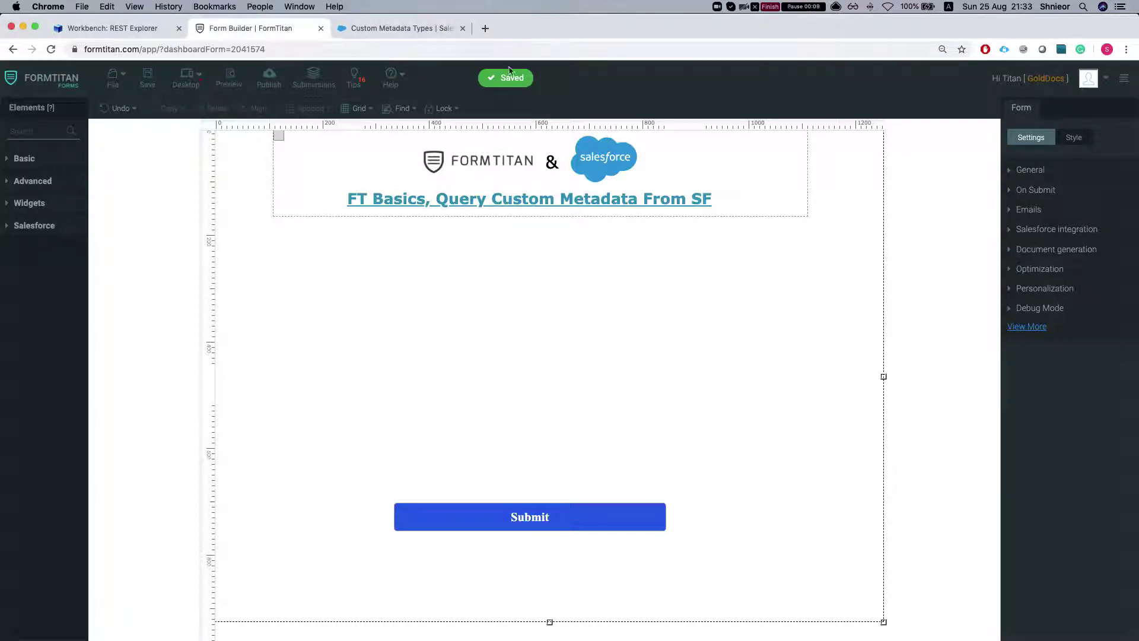
left_click(399, 29)
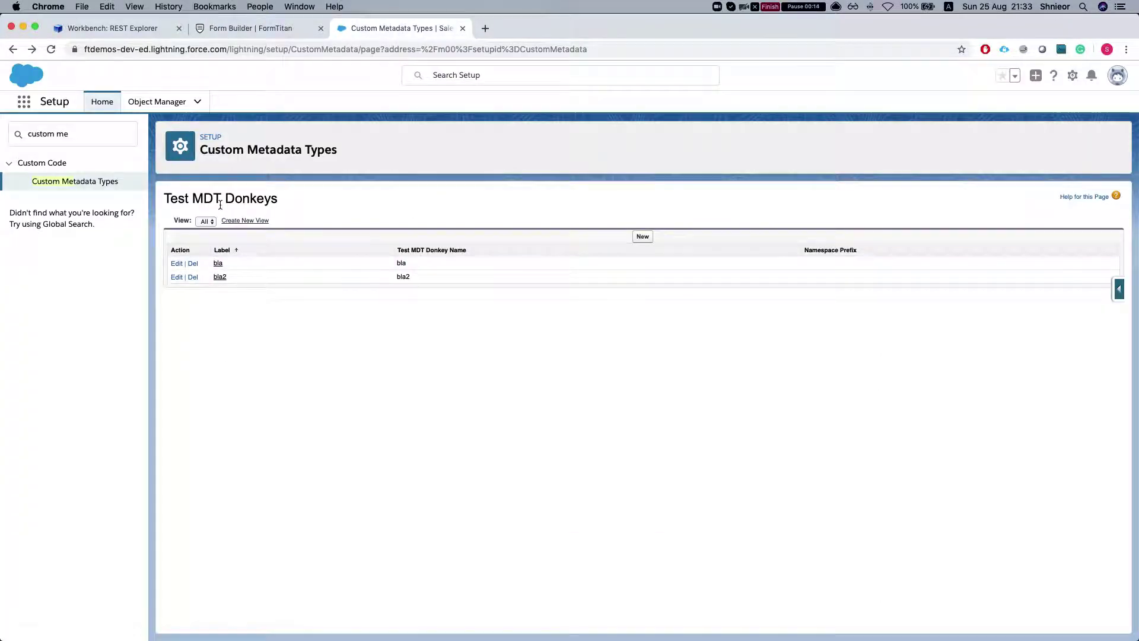
Step: Open the Test MDT Donkey type's details, list its records, and open the bla record
left_click(101, 182)
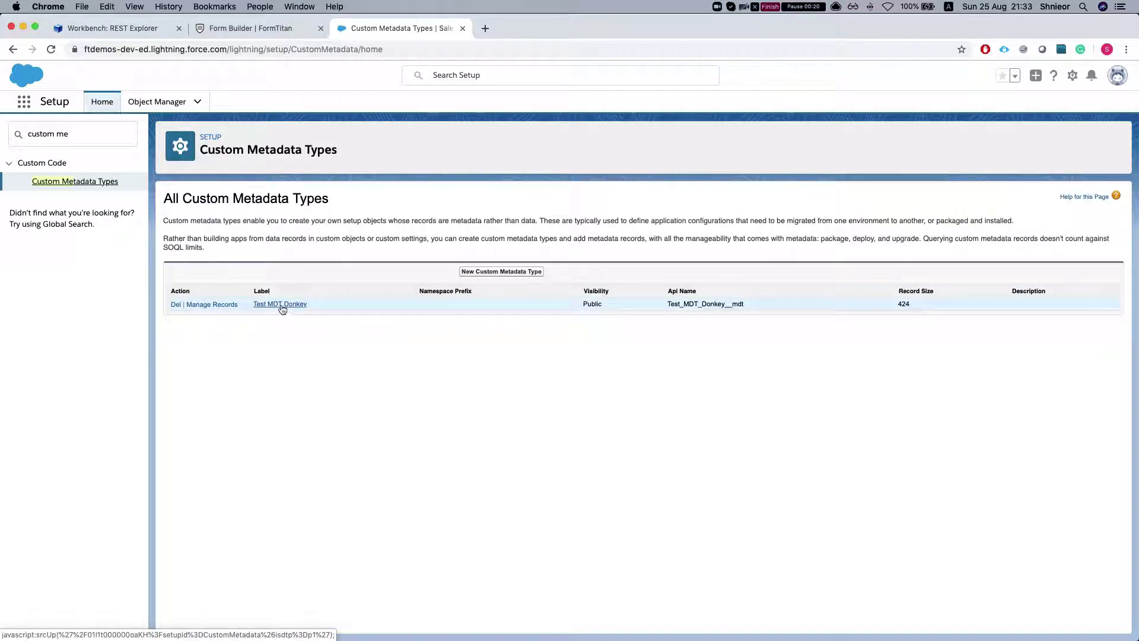
left_click(284, 310)
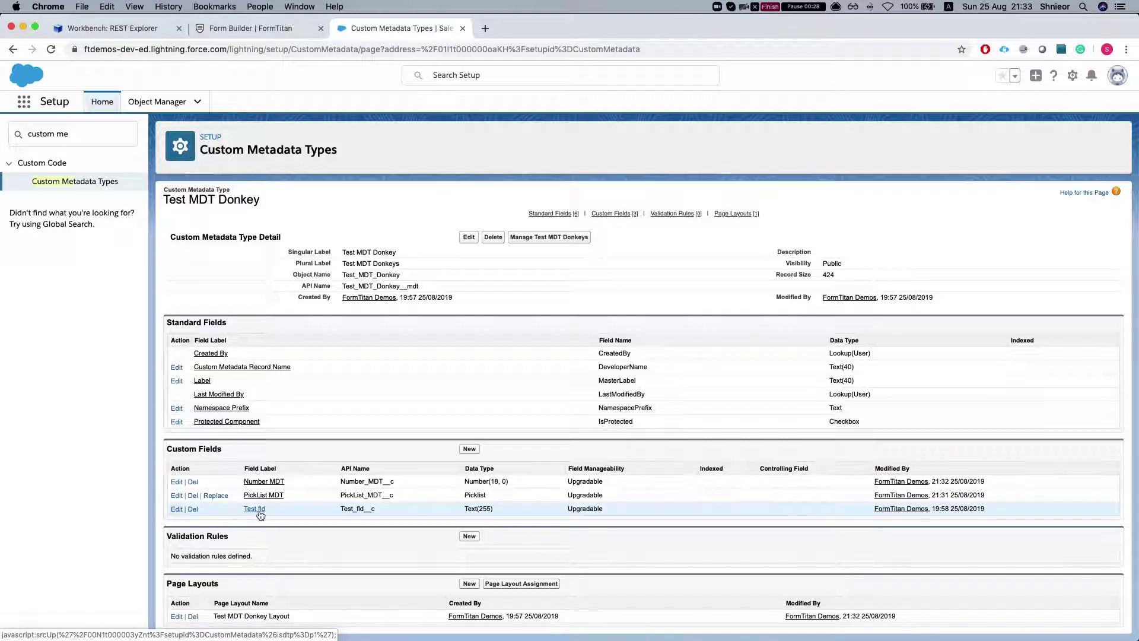
left_click(542, 237)
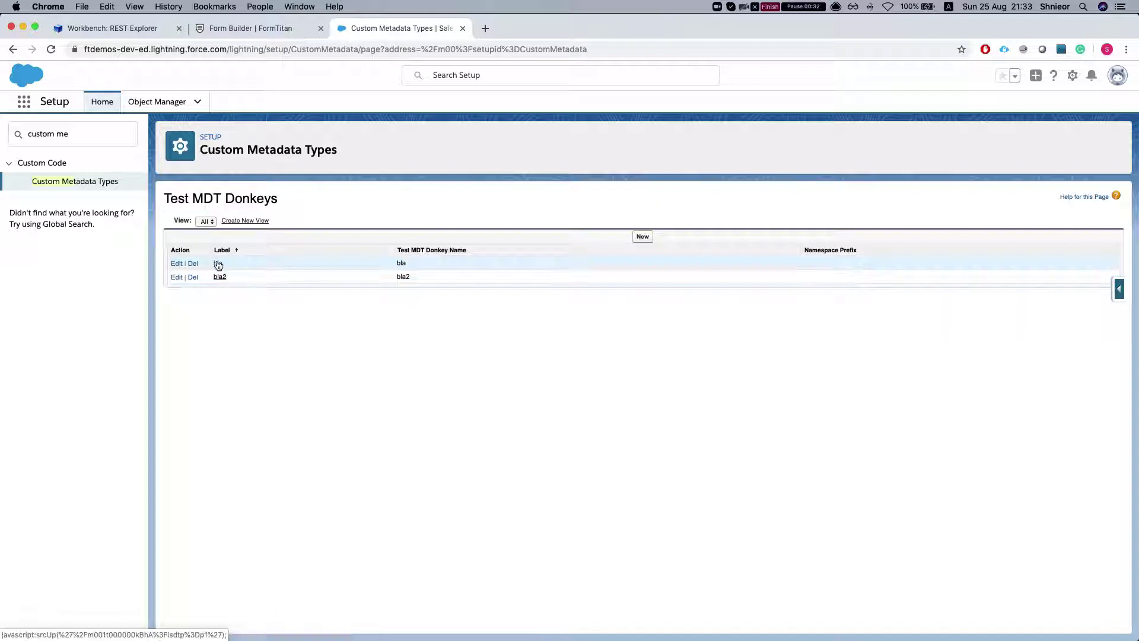
left_click(217, 263)
Step: Edit the bla record to PickList MDT Donkey and Number MDT 100, and save it
left_click(474, 239)
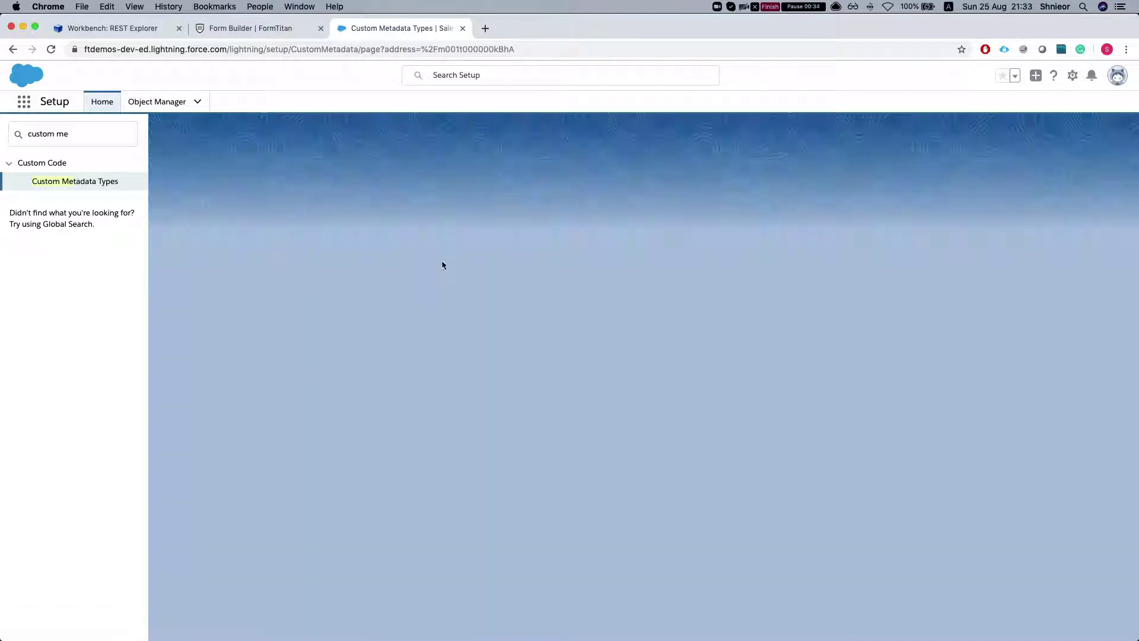
left_click(364, 307)
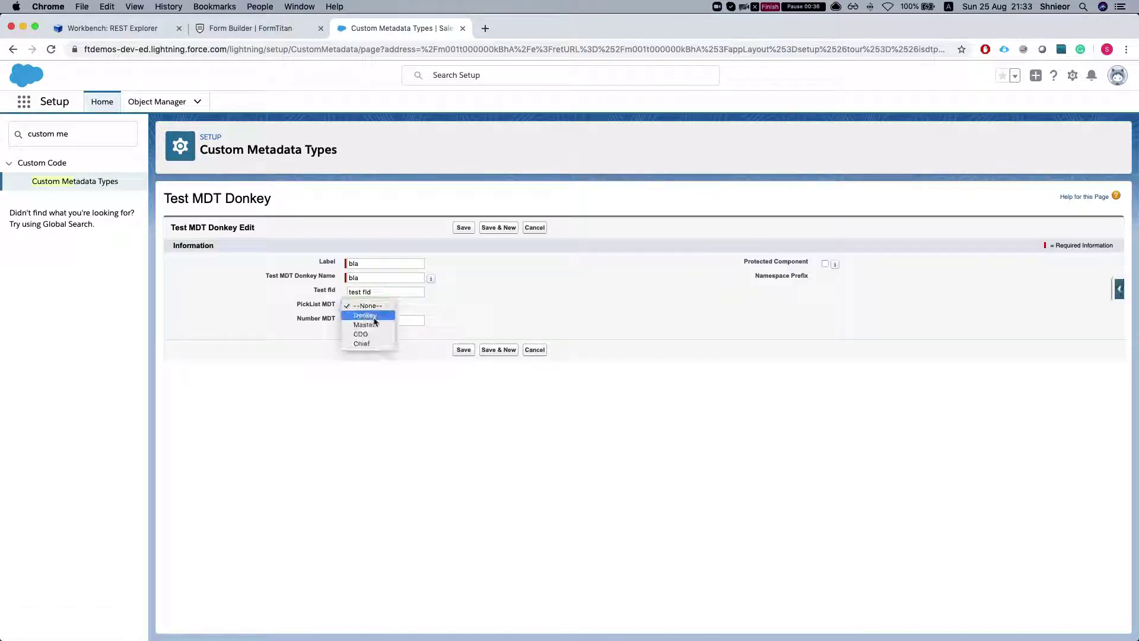
left_click(366, 315)
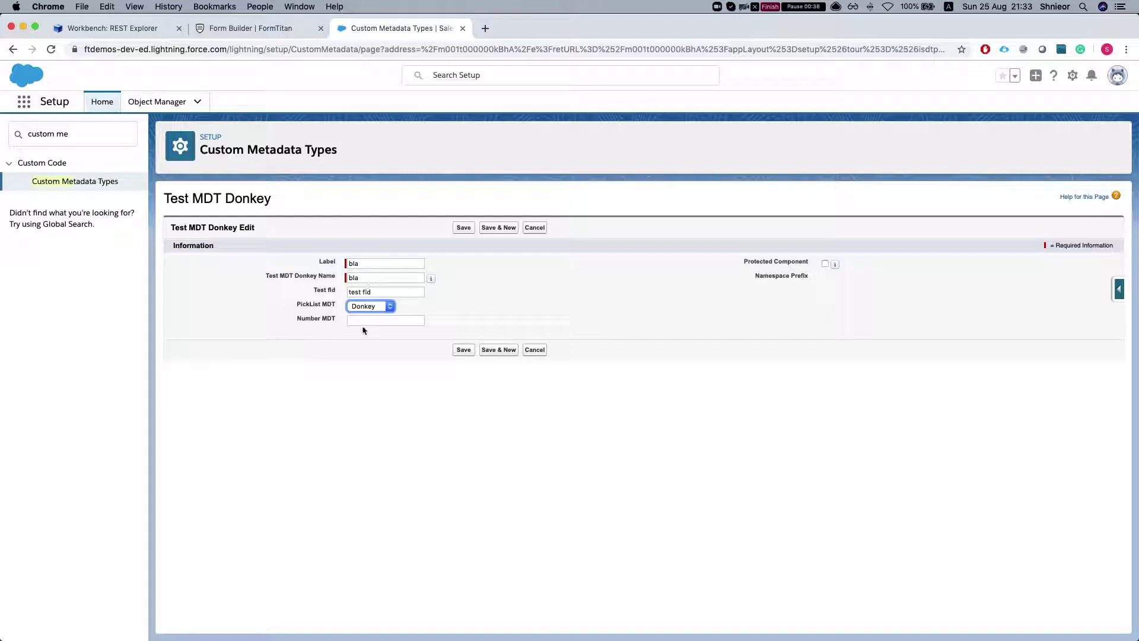
left_click(367, 319)
type("100")
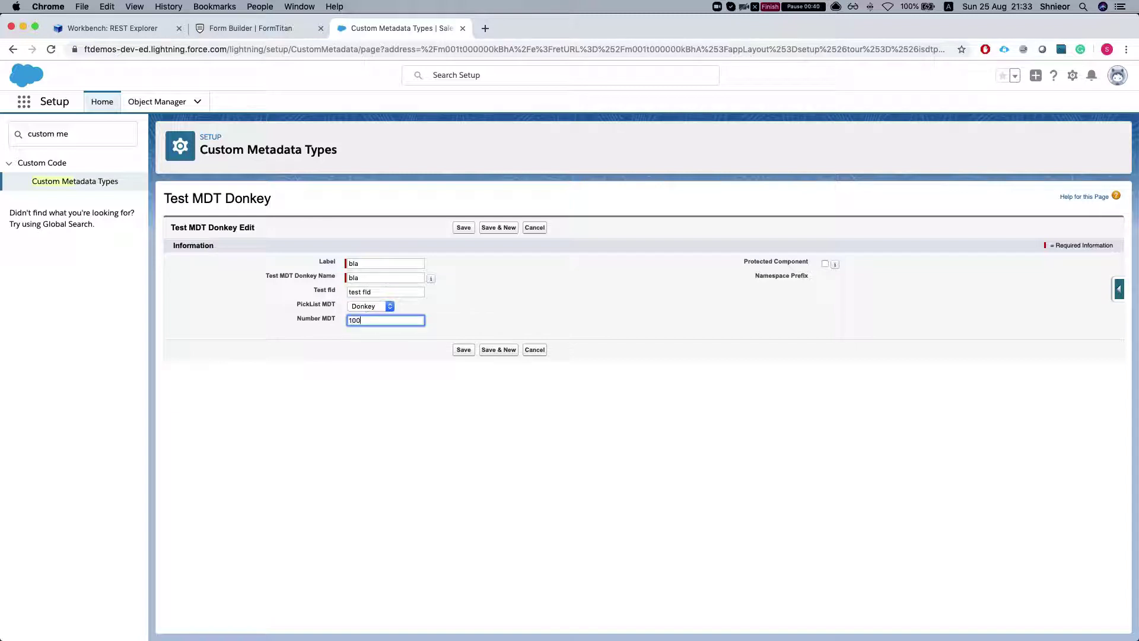
left_click(366, 278)
left_click(462, 229)
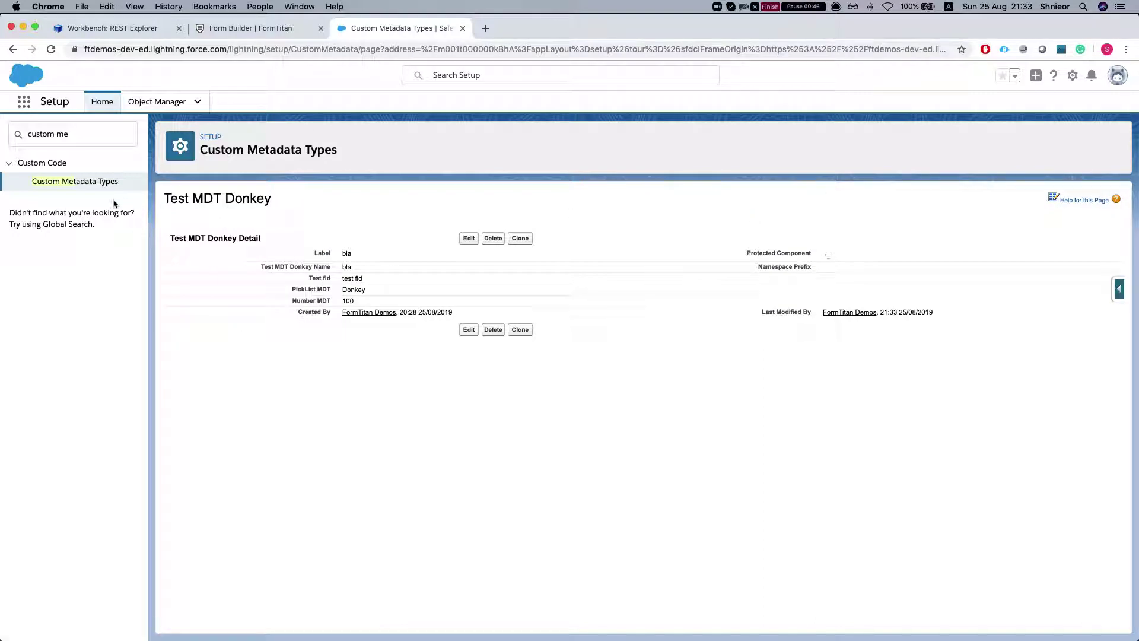
left_click(89, 184)
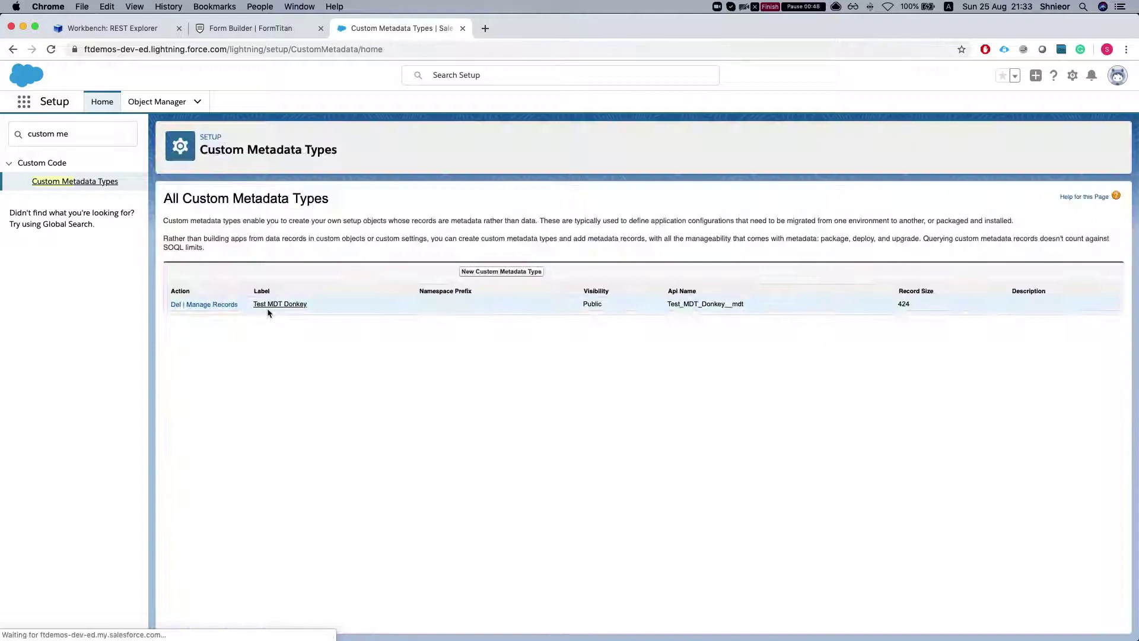
Step: Reopen the Test MDT Donkey records list and open bla2 in a new tab
left_click(487, 273)
scroll(391, 290, "left", 5)
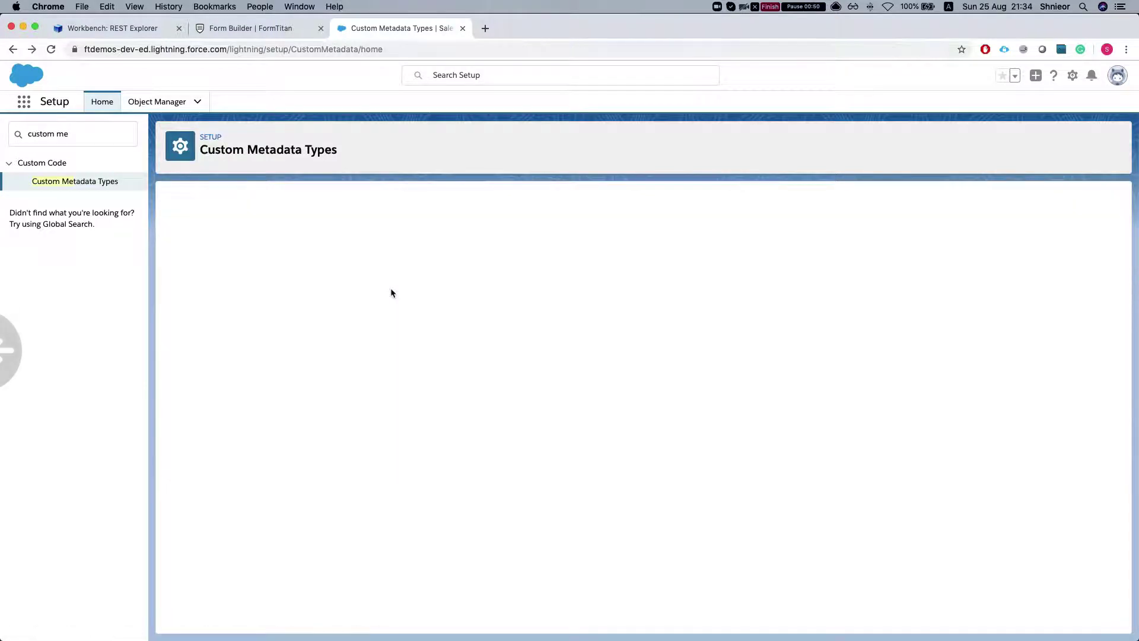
left_click(270, 304)
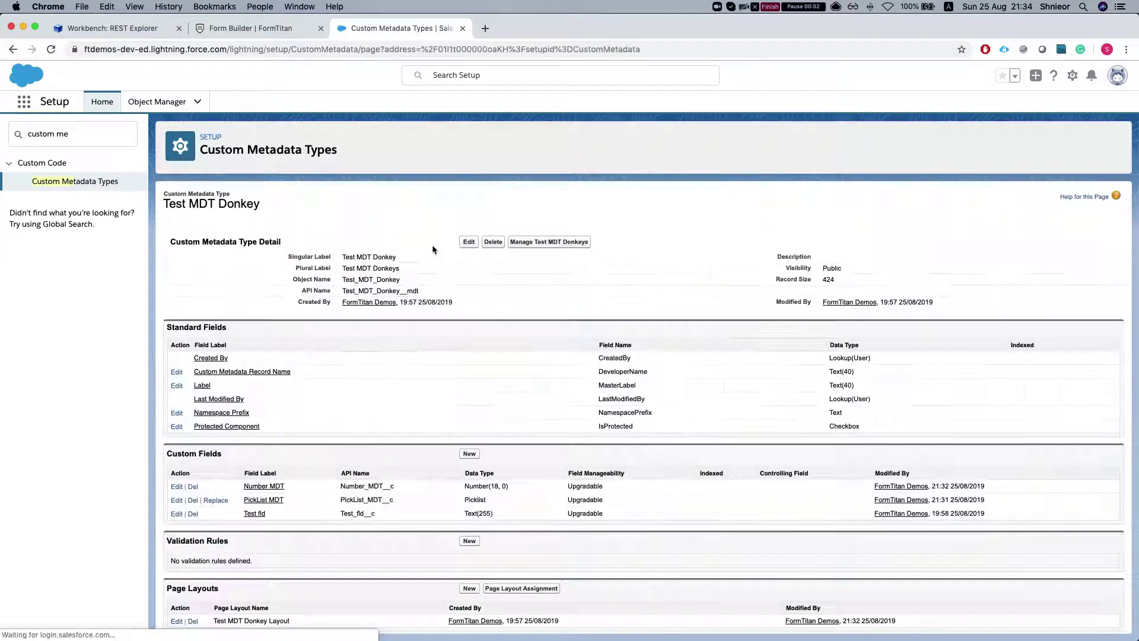
left_click(551, 244)
left_click(219, 277, "super")
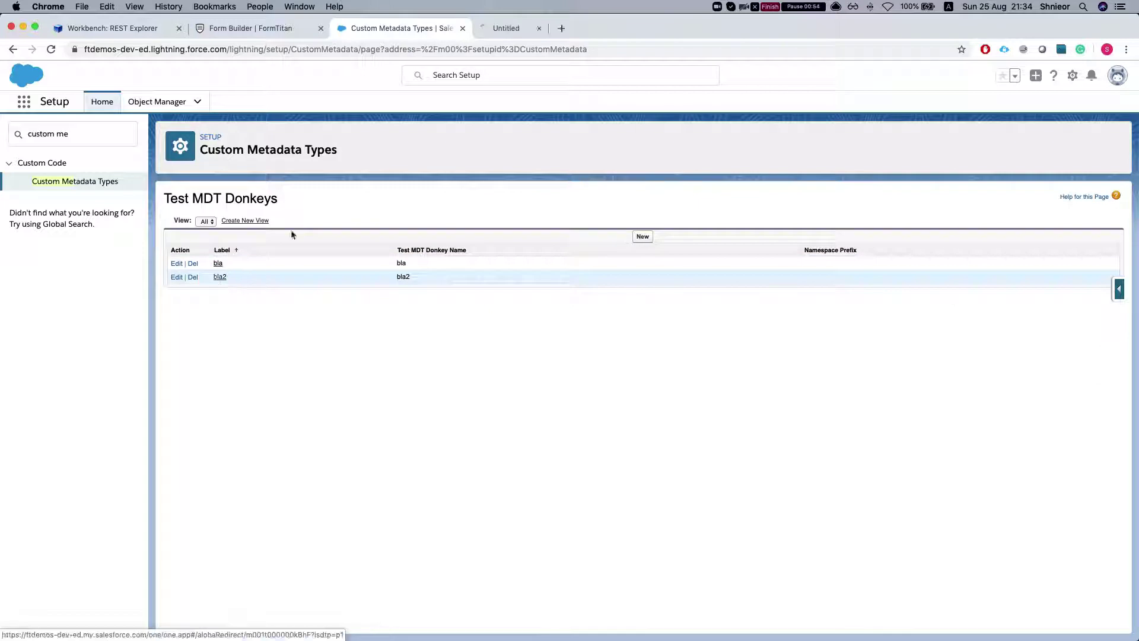
left_click(531, 27)
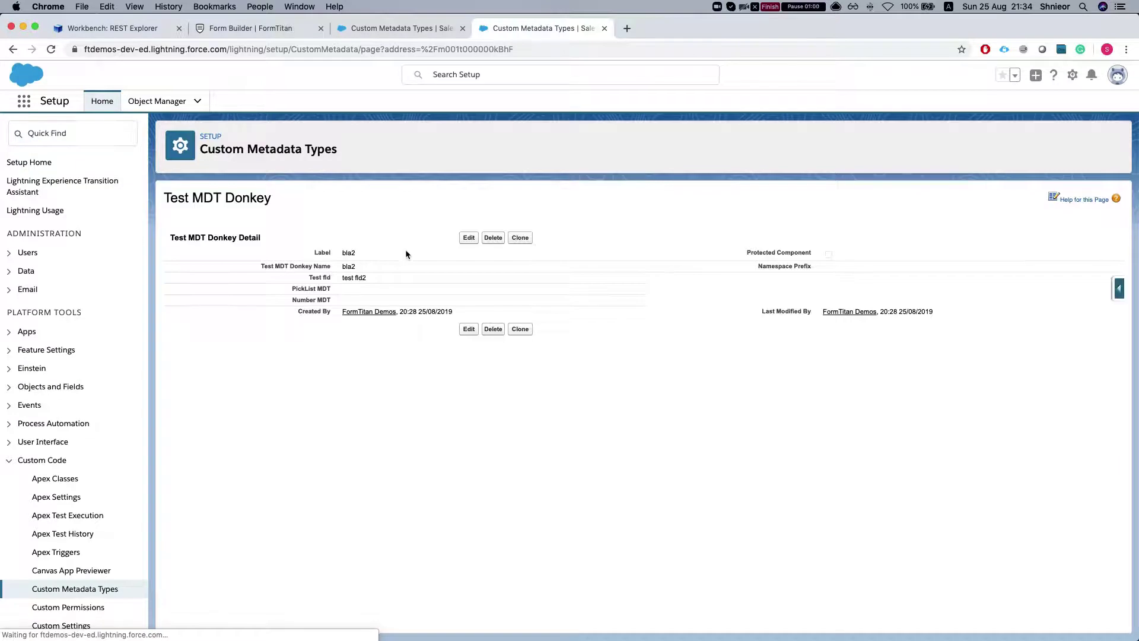
Step: Relabel bla2 as 'second record' and copy that label into the record name
left_click(468, 238)
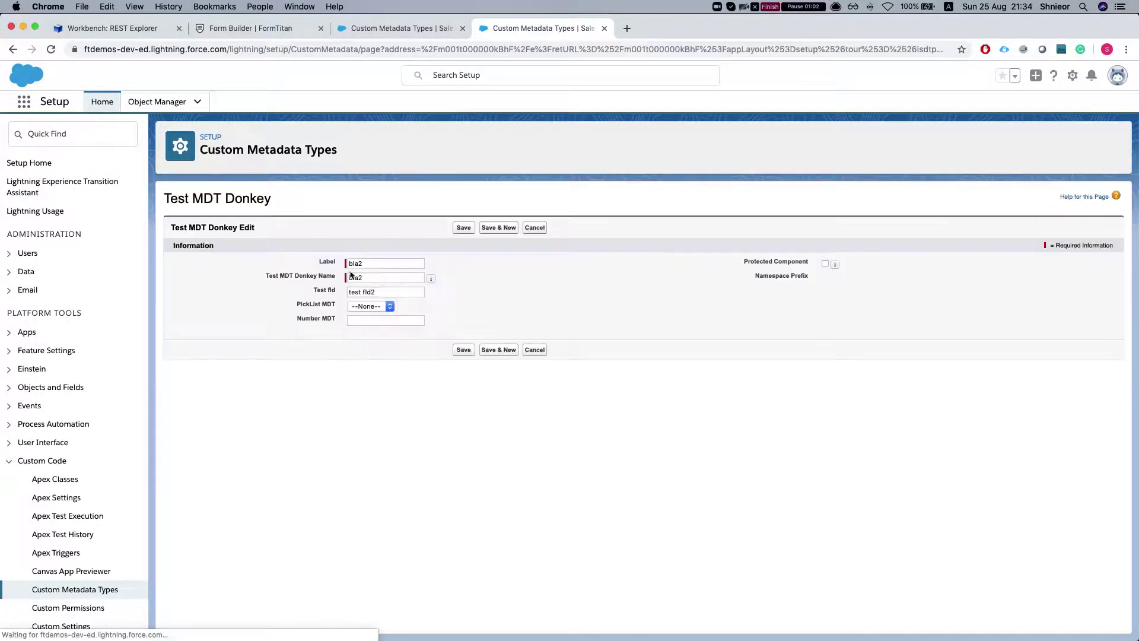
double_click(364, 262)
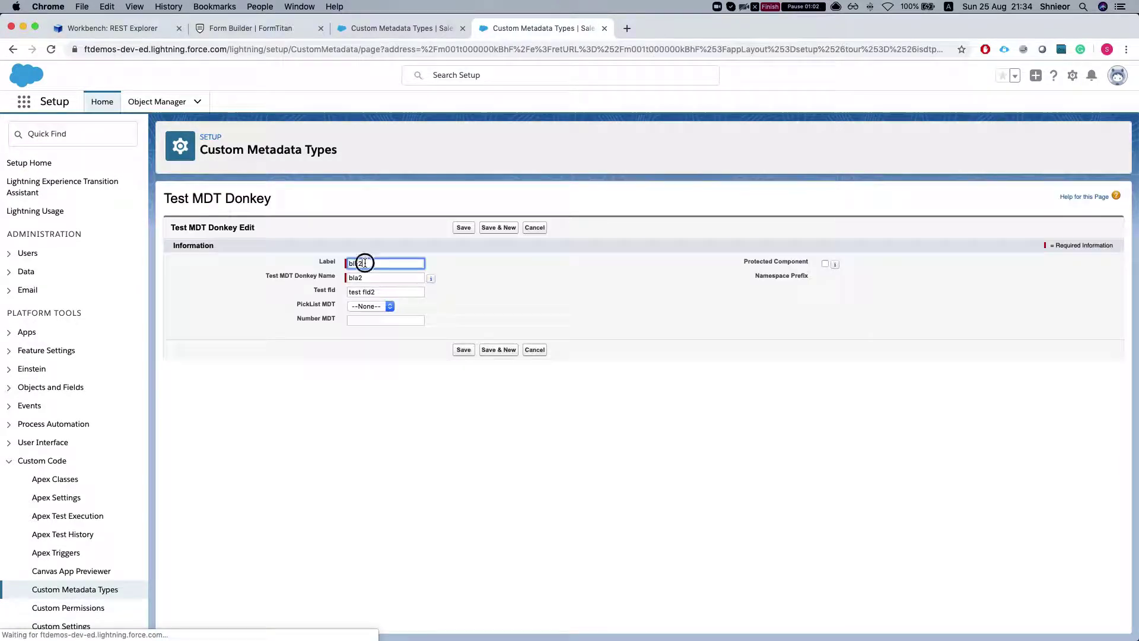
type("se")
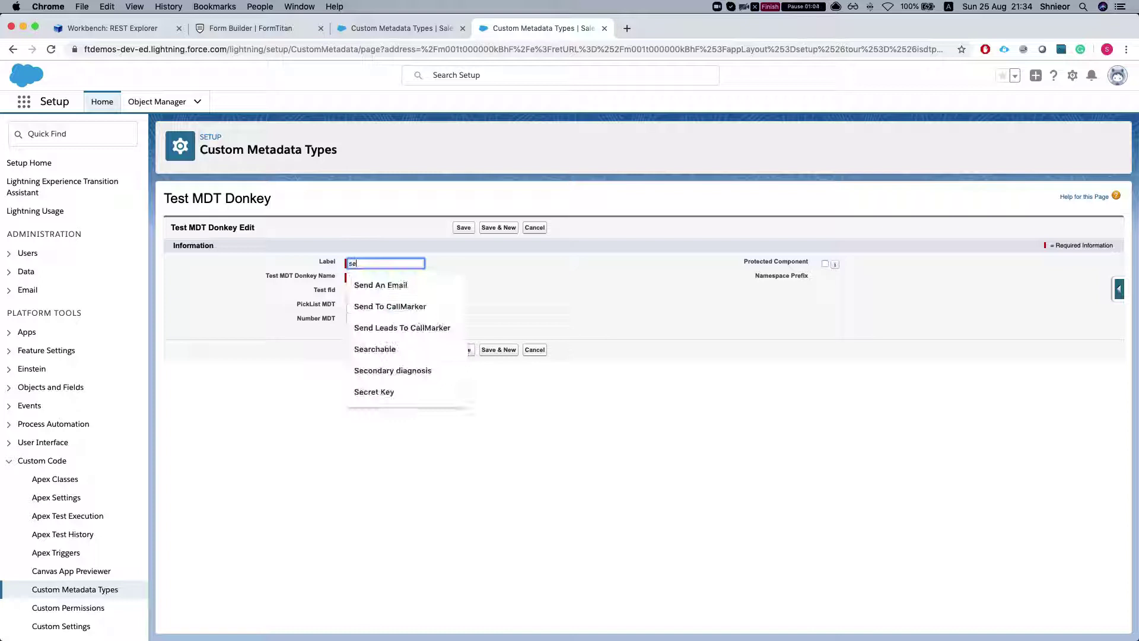
type("cond record")
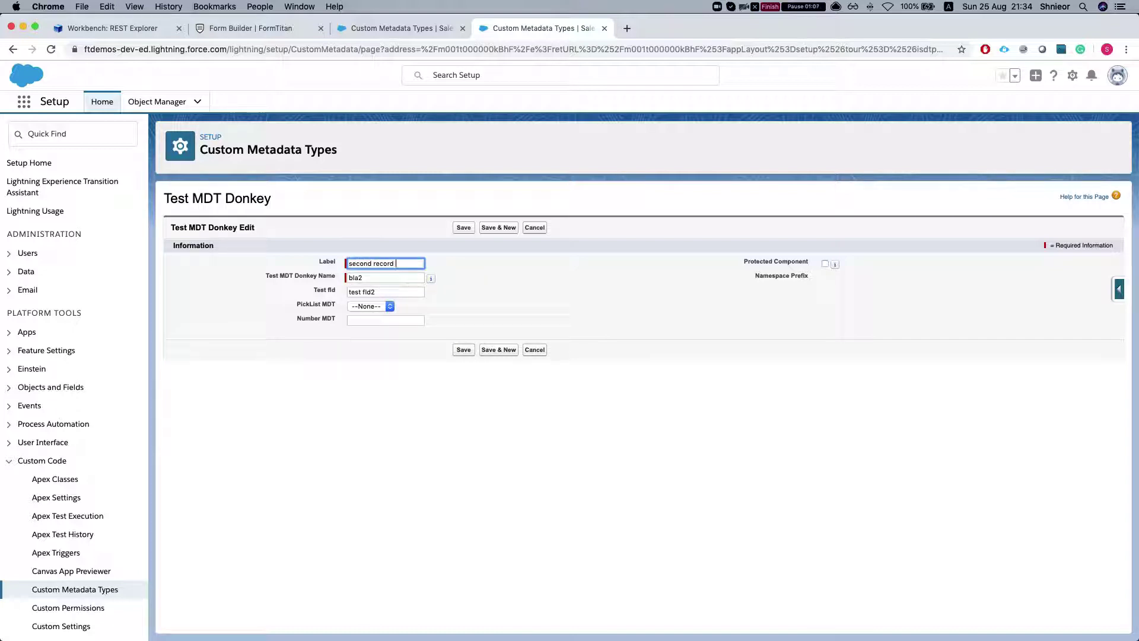
key("Tab")
key("BackSpace")
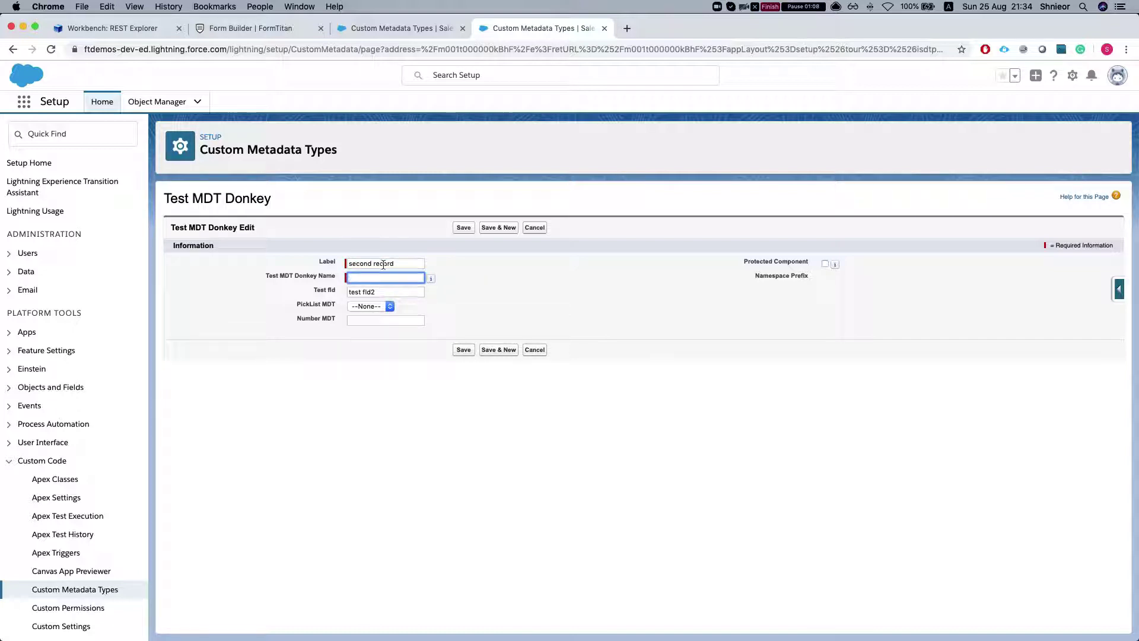
triple_click(384, 263)
key("super+c")
left_click(369, 279)
key("super+v")
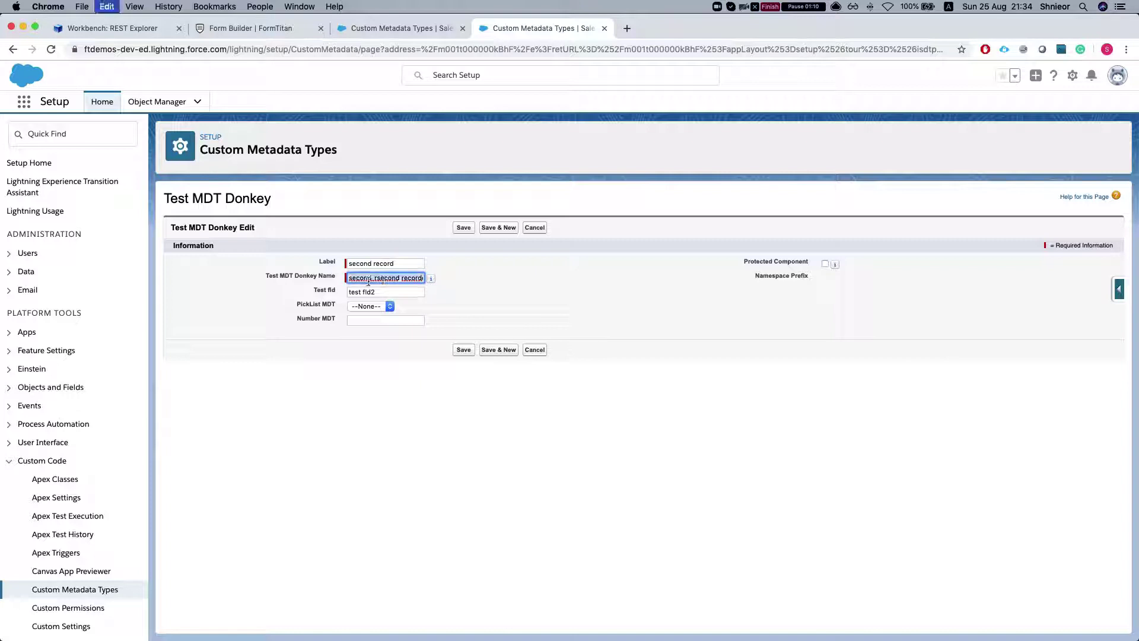
Step: Set PickList MDT to CDO and Number MDT to 200, then save
left_click(369, 306)
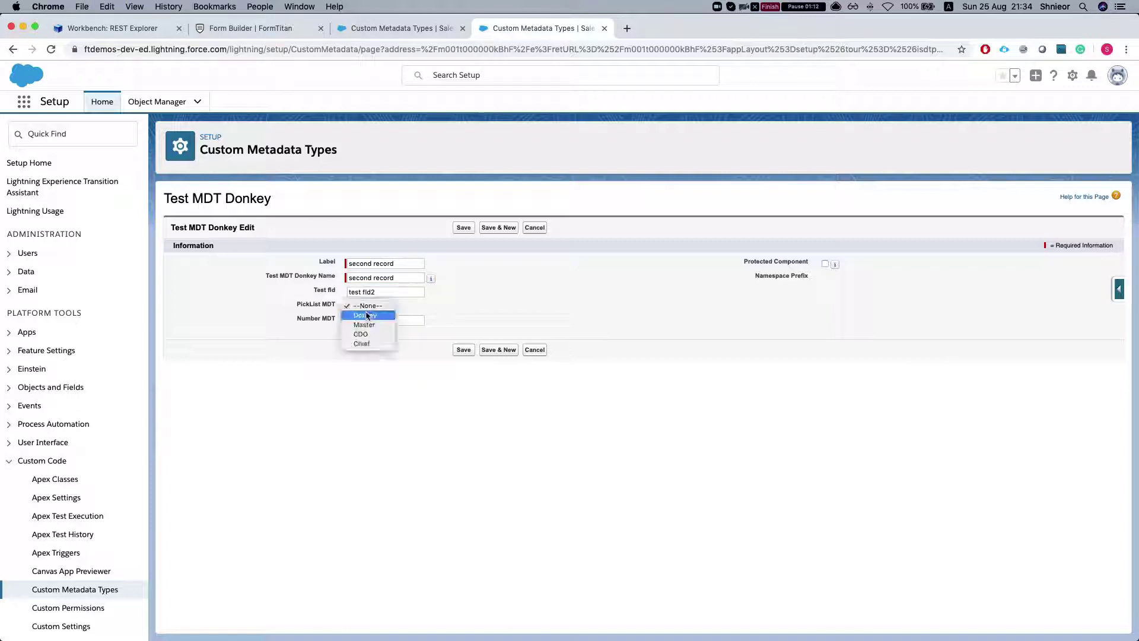
left_click(372, 336)
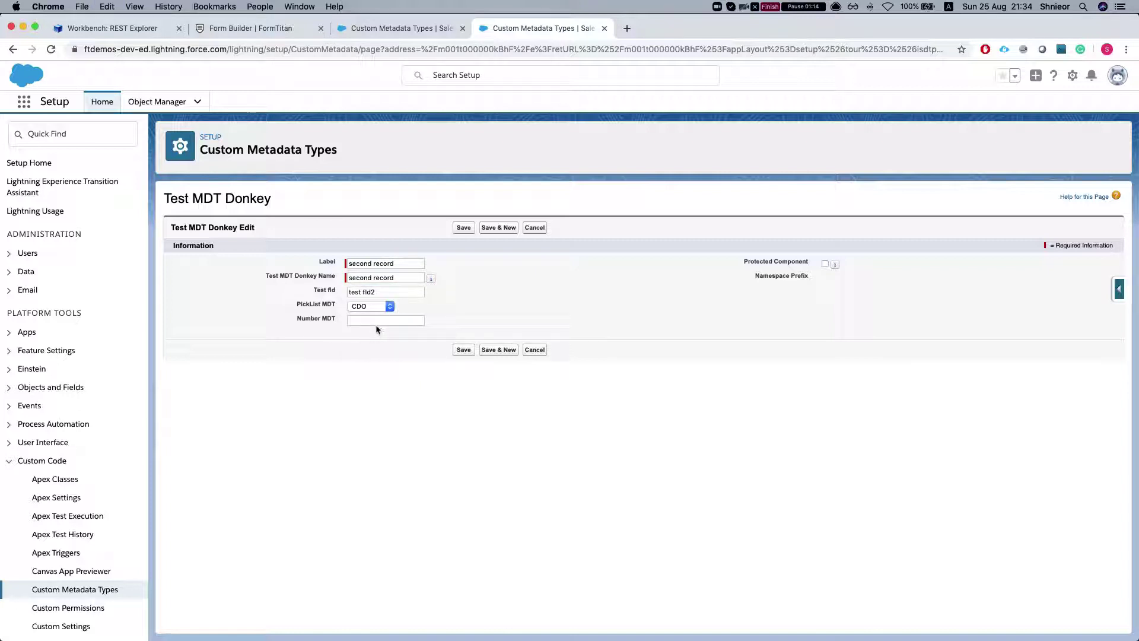
left_click(377, 321)
type("200")
left_click(475, 350)
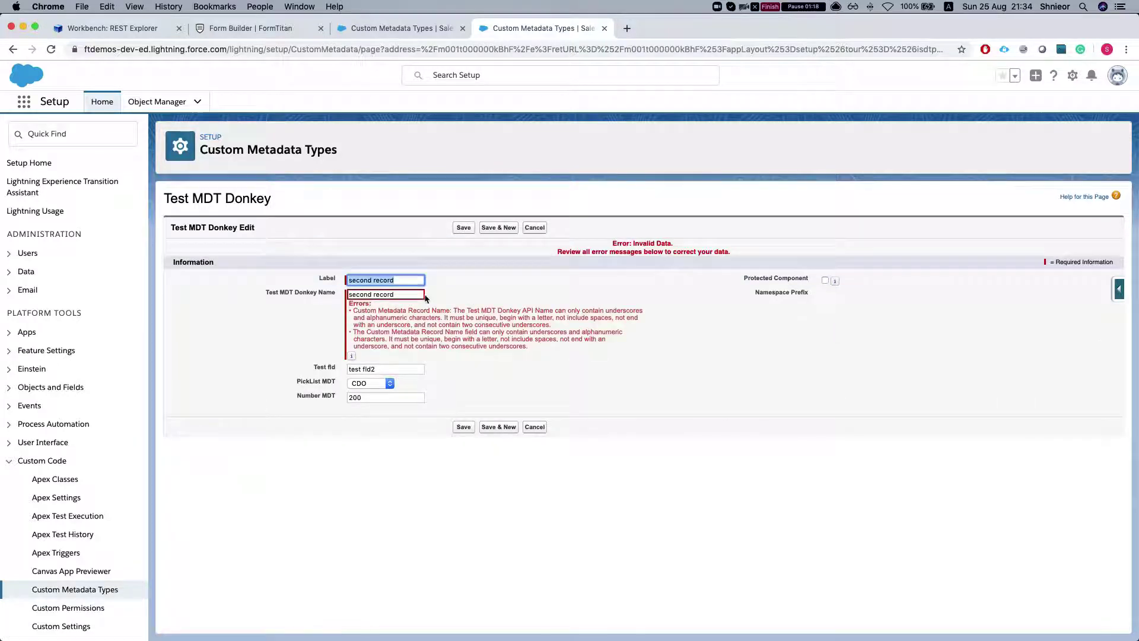
Step: Change the record name to second_record, save, and return to FormTitan
left_click(379, 294)
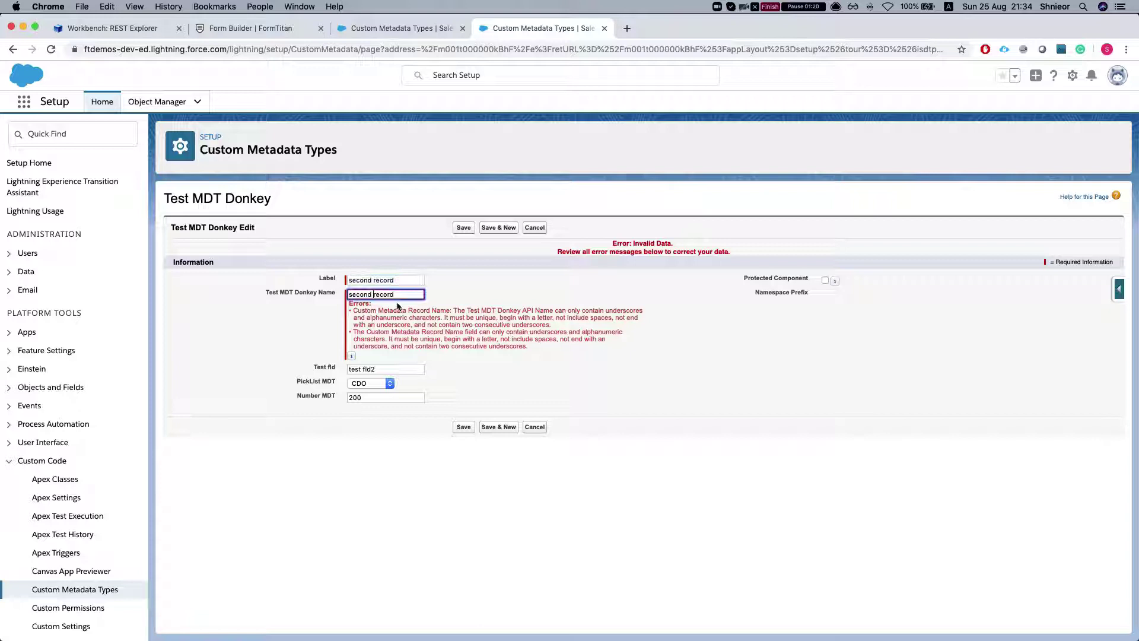
left_click(374, 294)
key("BackSpace")
type("_")
left_click(464, 227)
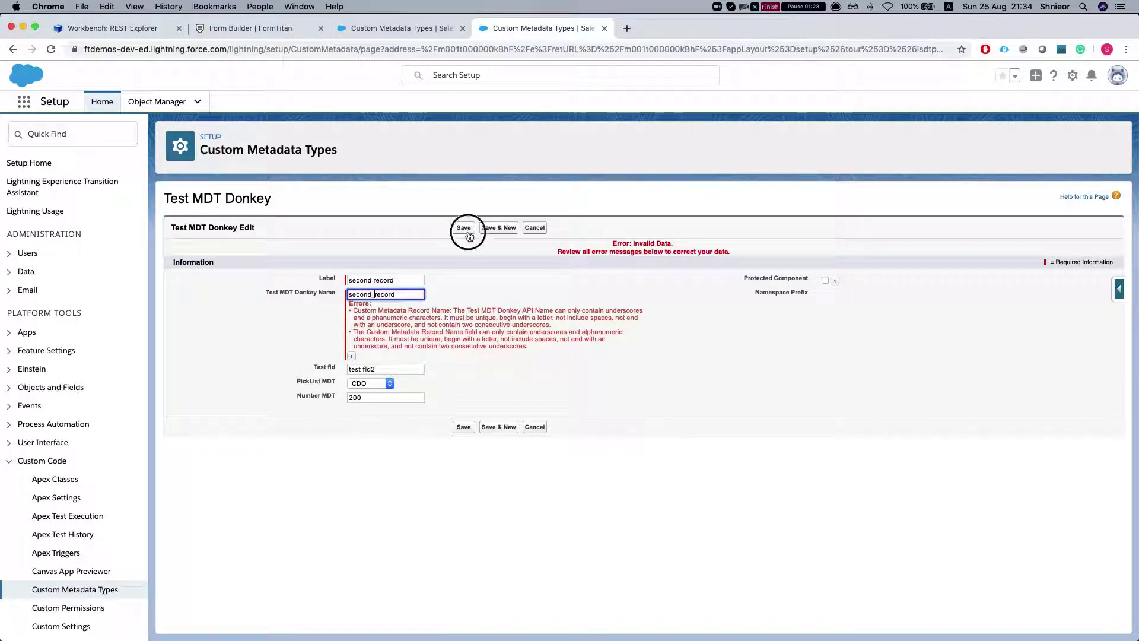
left_click(392, 29)
left_click(249, 28)
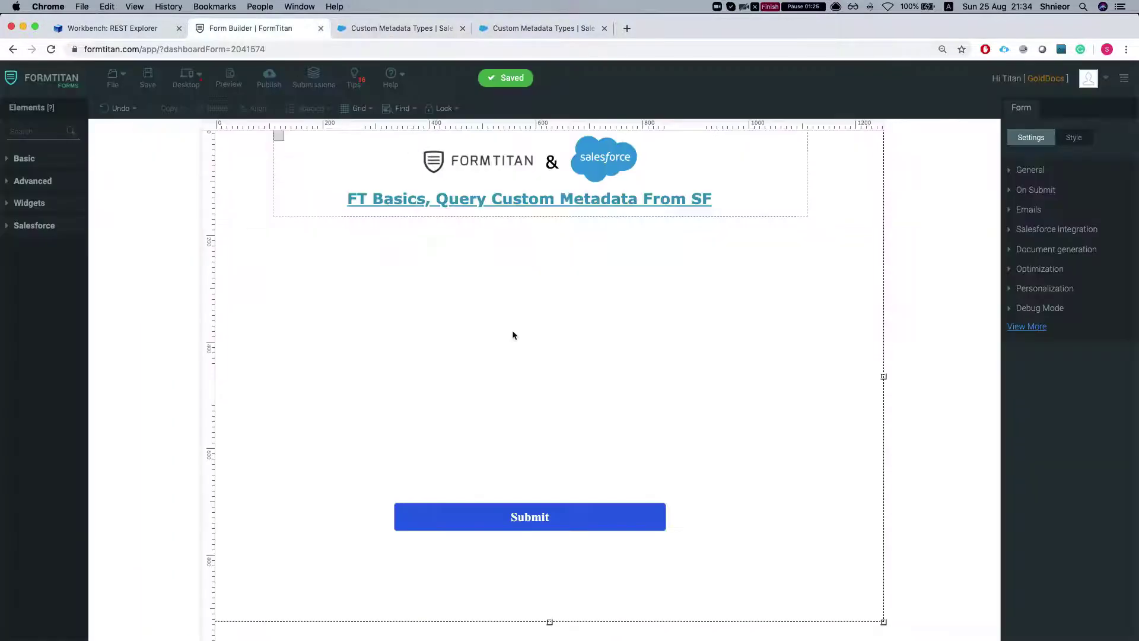
Step: Search Elements for 'table', drop a Table above Submit, and enlarge it
left_click(48, 137)
type("table")
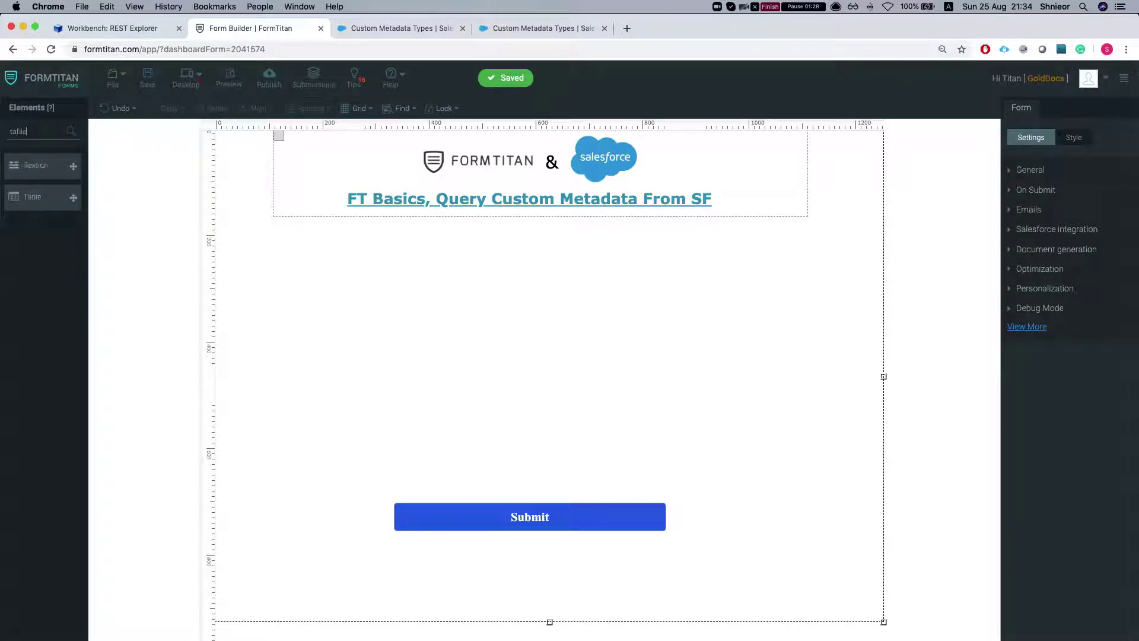
left_click_drag(33, 196, 457, 303)
left_click_drag(562, 385, 722, 460)
left_click_drag(616, 422, 607, 409)
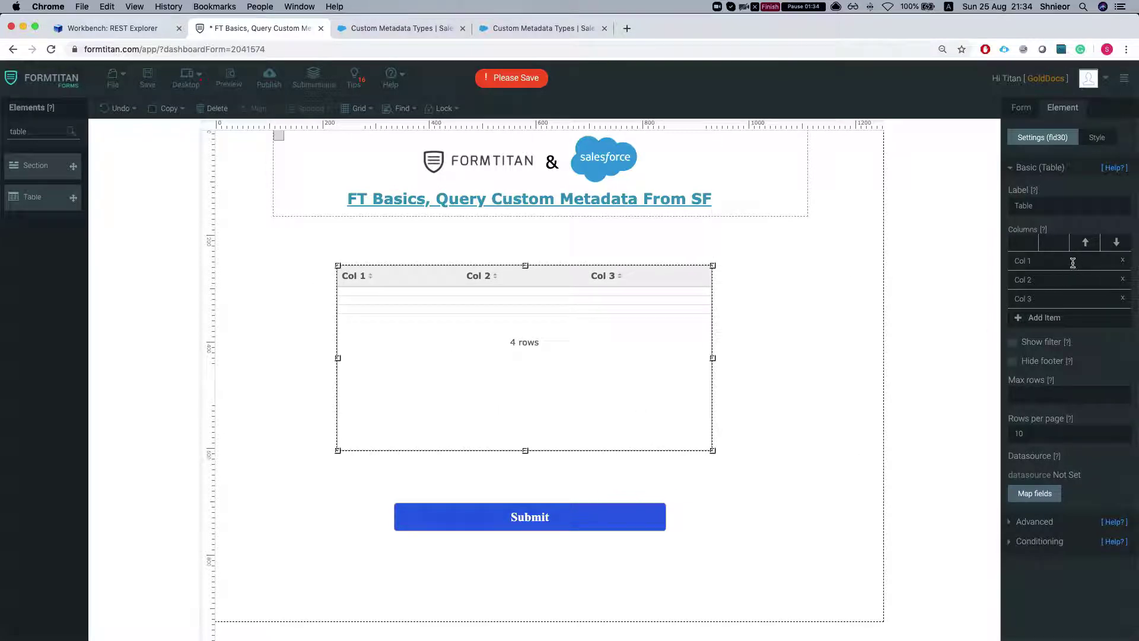
Step: Rename the table columns to Lable, Text, Picklist and add a fourth column, number
triple_click(1072, 263)
type("LA")
type("le")
key("Tab")
type("Te")
type("xt")
key("Tab")
type("F")
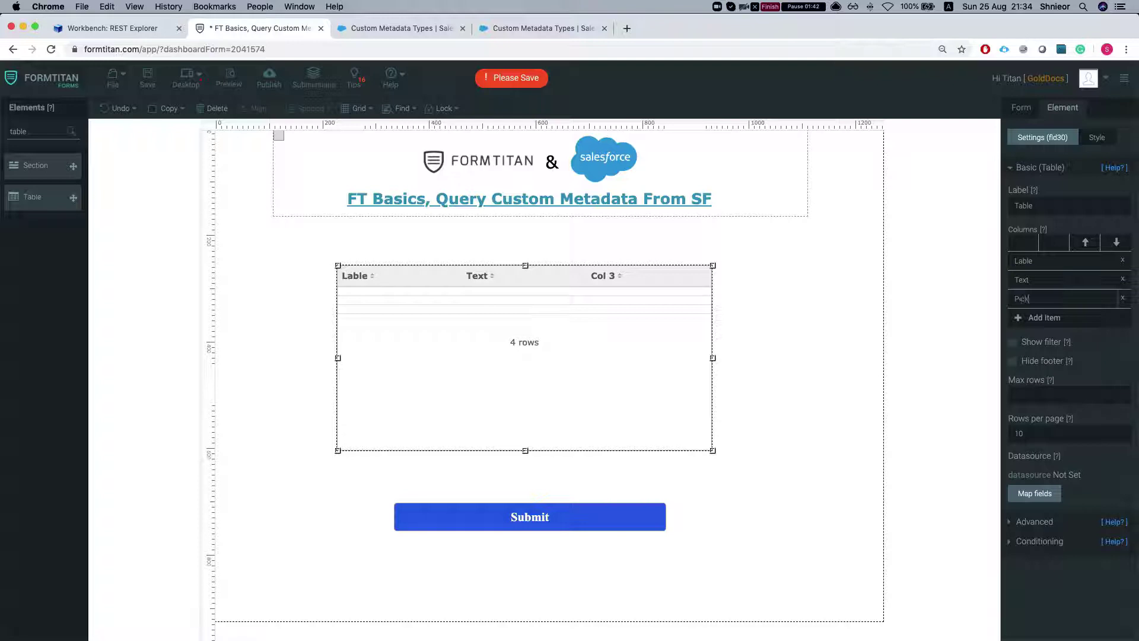
type("list")
left_click(1041, 319)
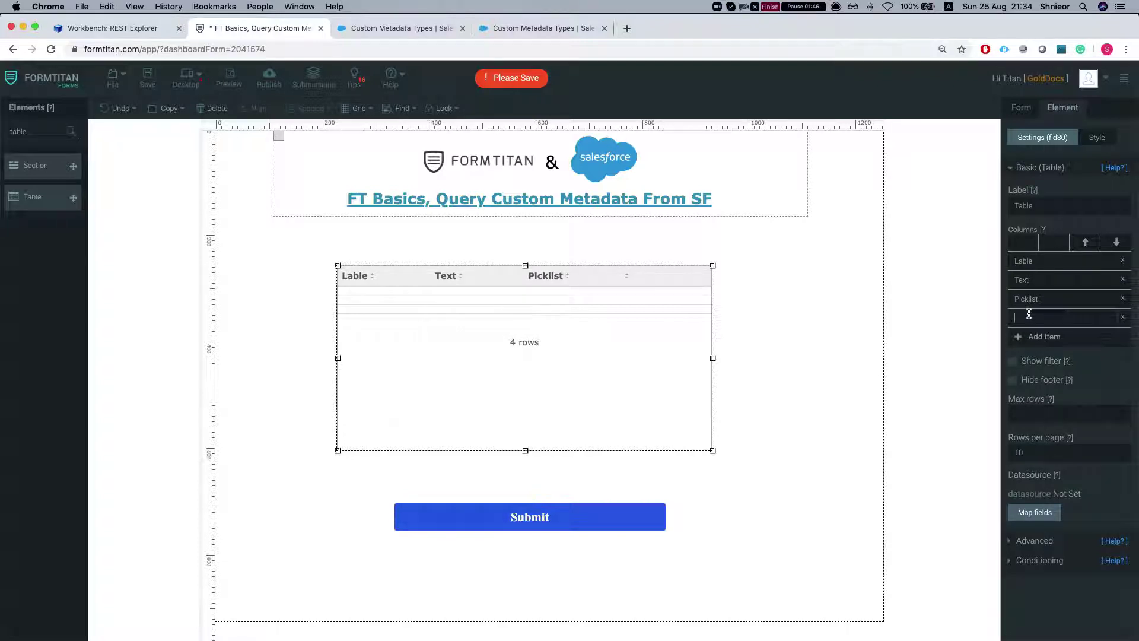
type("number")
Step: Widen the table, shift it left, and collapse its basic settings
left_click_drag(713, 358, 802, 359)
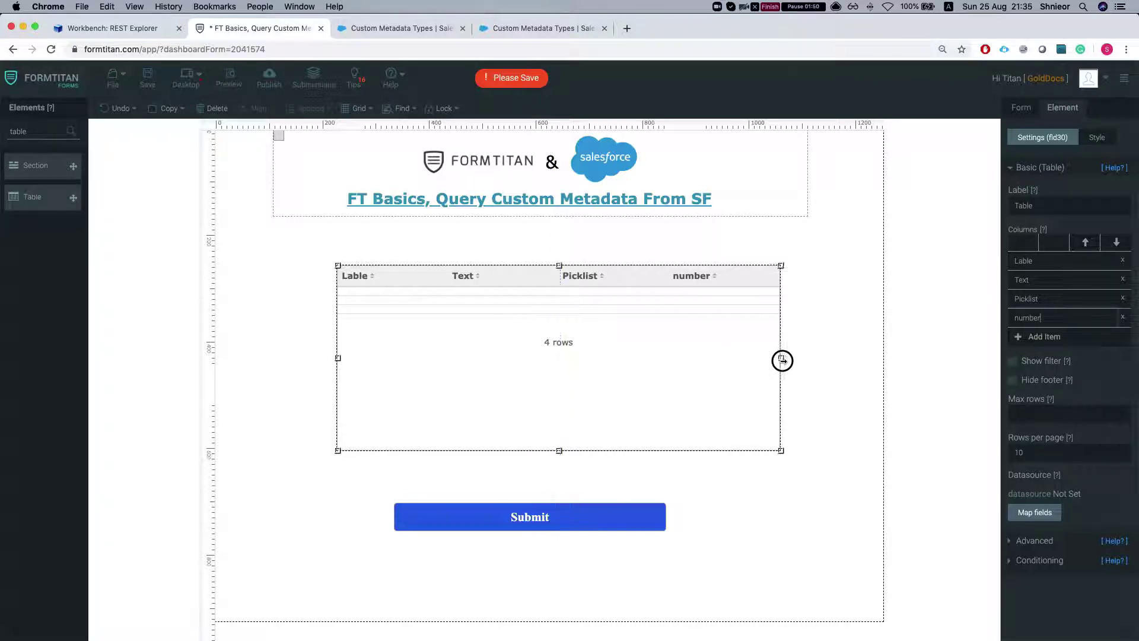
left_click_drag(722, 376, 691, 382)
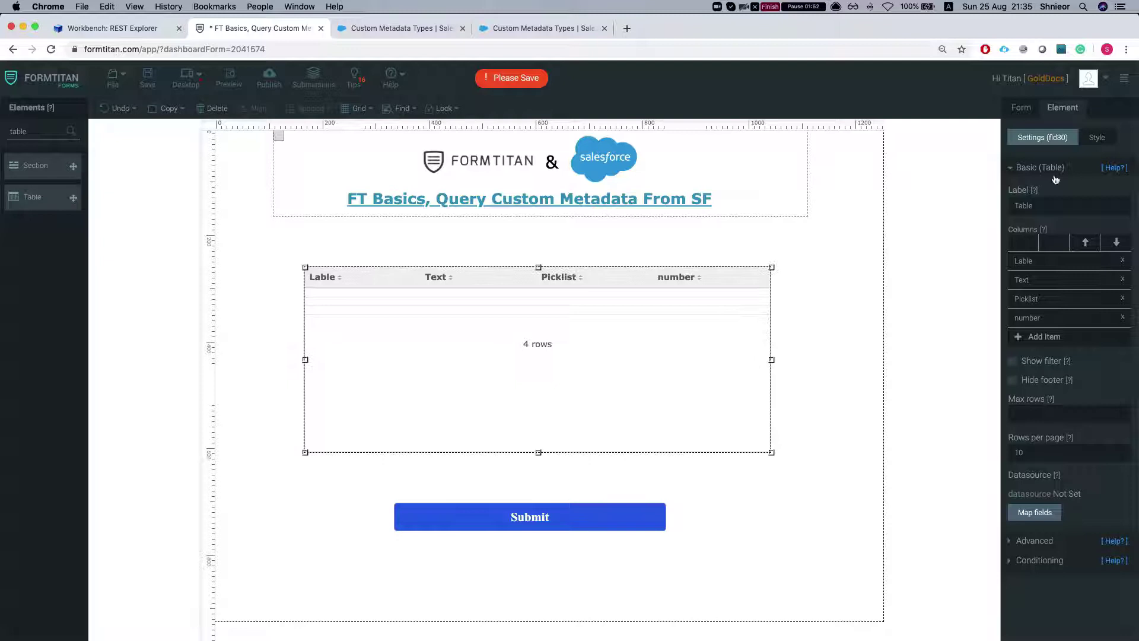
left_click(1026, 166)
Step: In the form's Salesforce integration, add a Get for the Test MDT Donkey object
left_click(1016, 107)
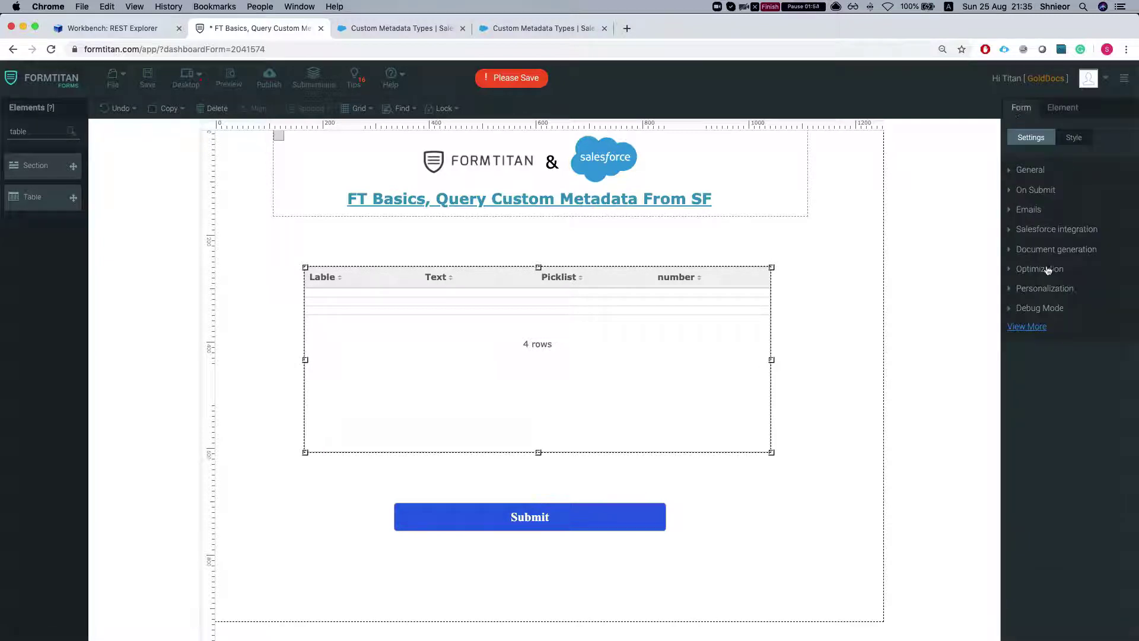
left_click(1044, 229)
left_click(1033, 324)
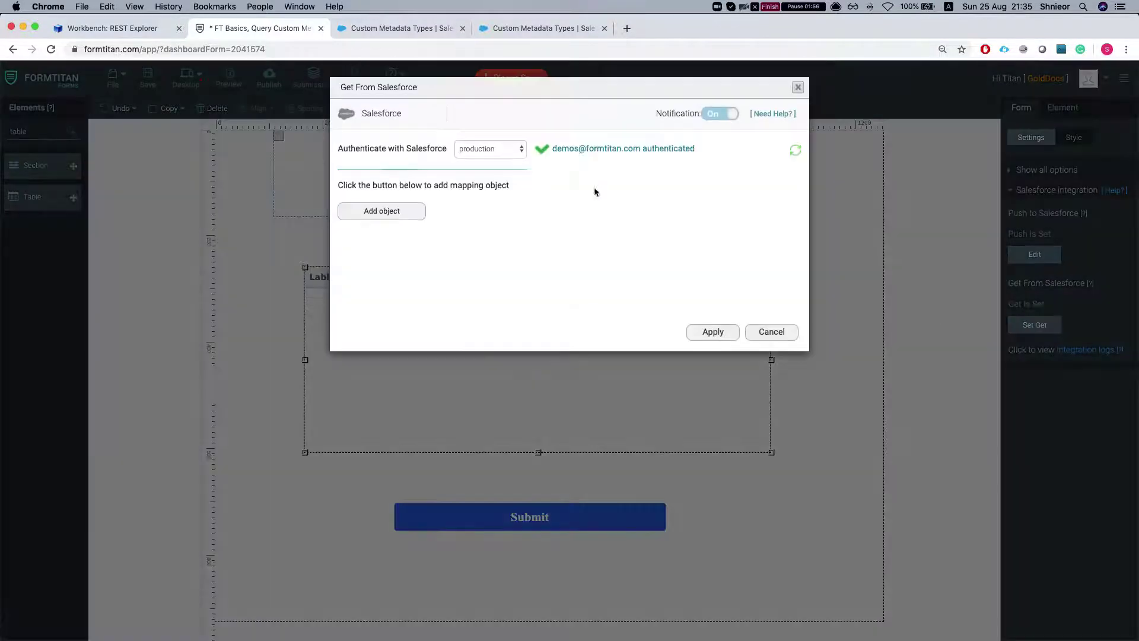
left_click(398, 213)
left_click(413, 153)
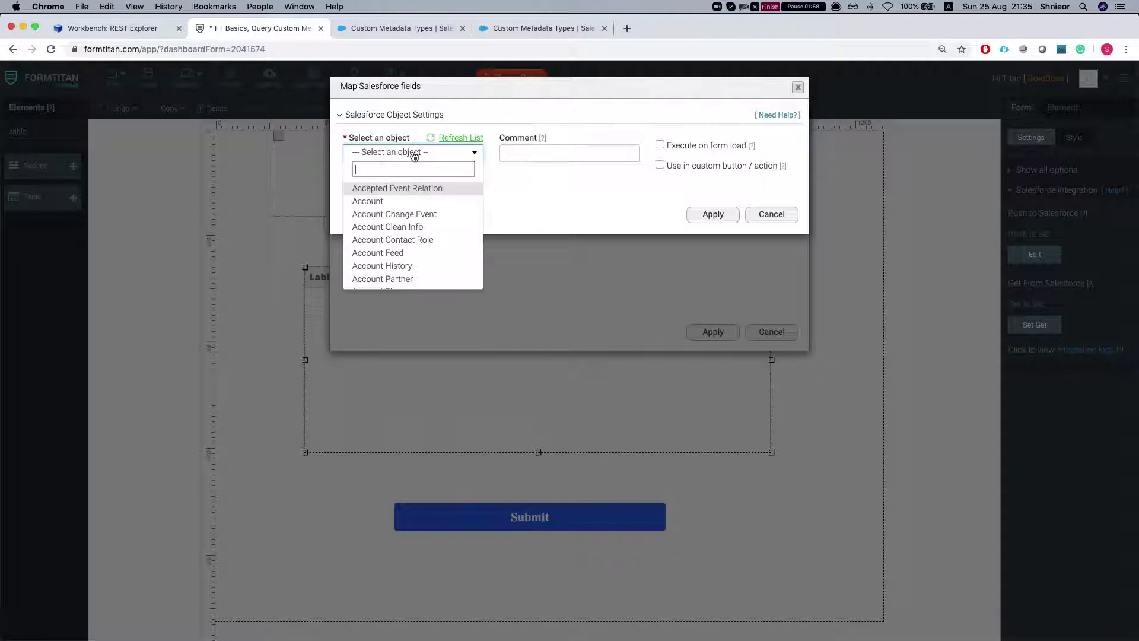
type("test")
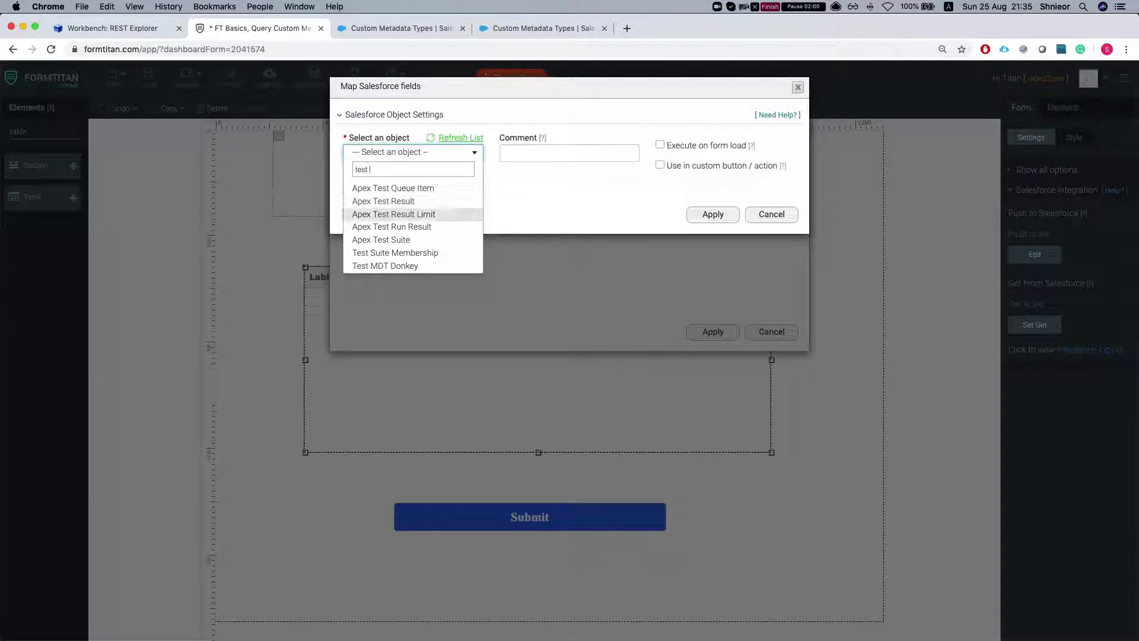
left_click(386, 266)
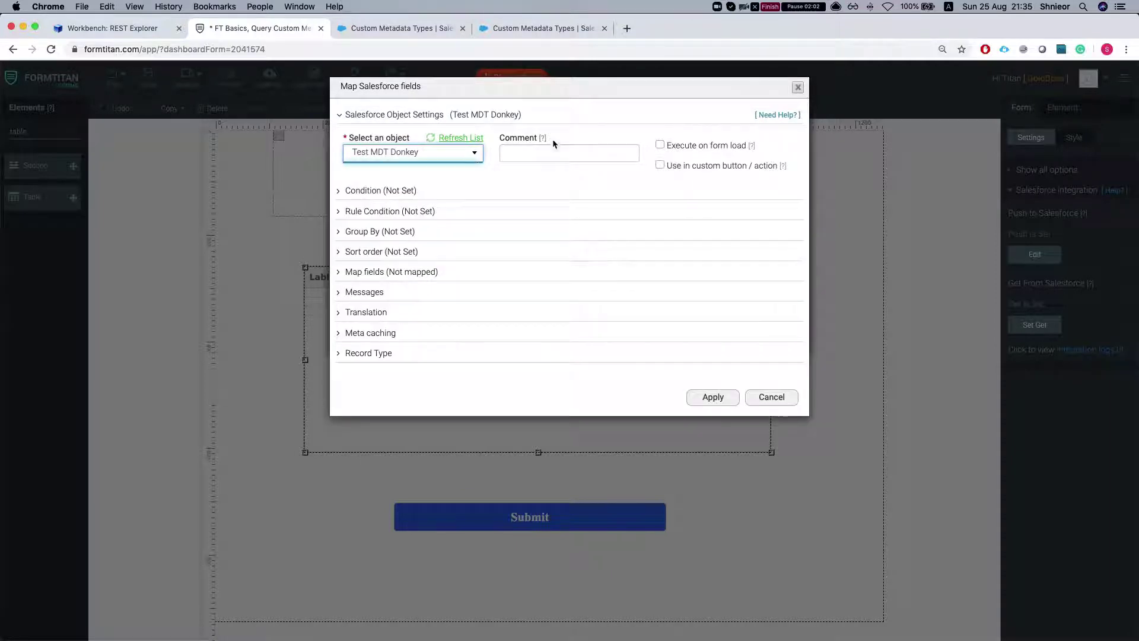
Step: Comment the query 'get mdt obj', run it on form load with no condition, limit 20
left_click(542, 153)
type("get mdt obj")
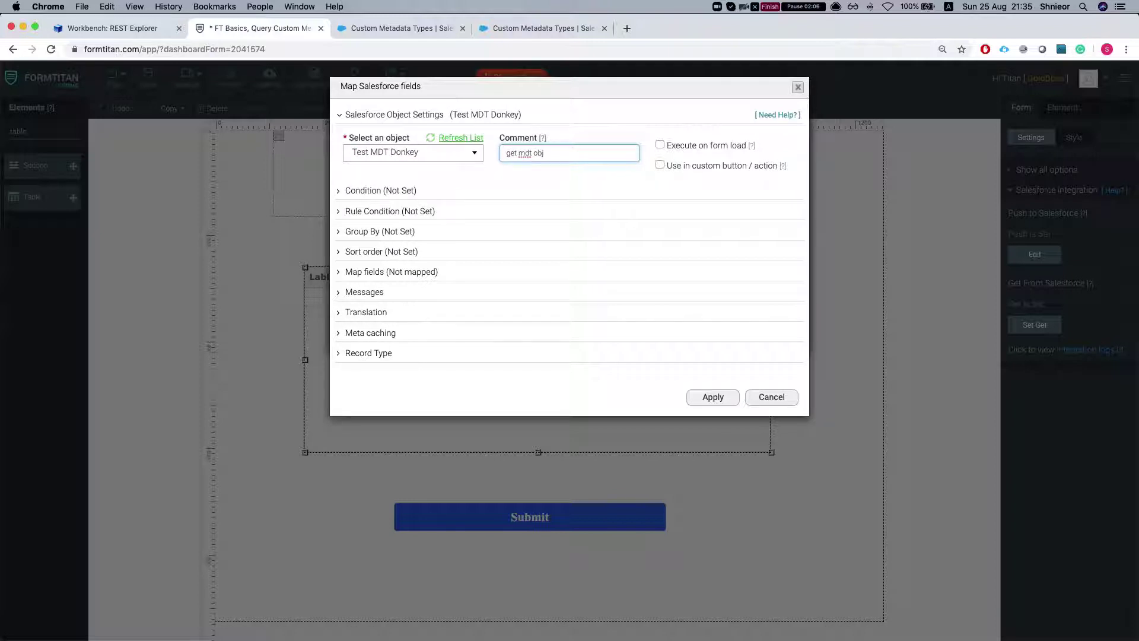
left_click(660, 145)
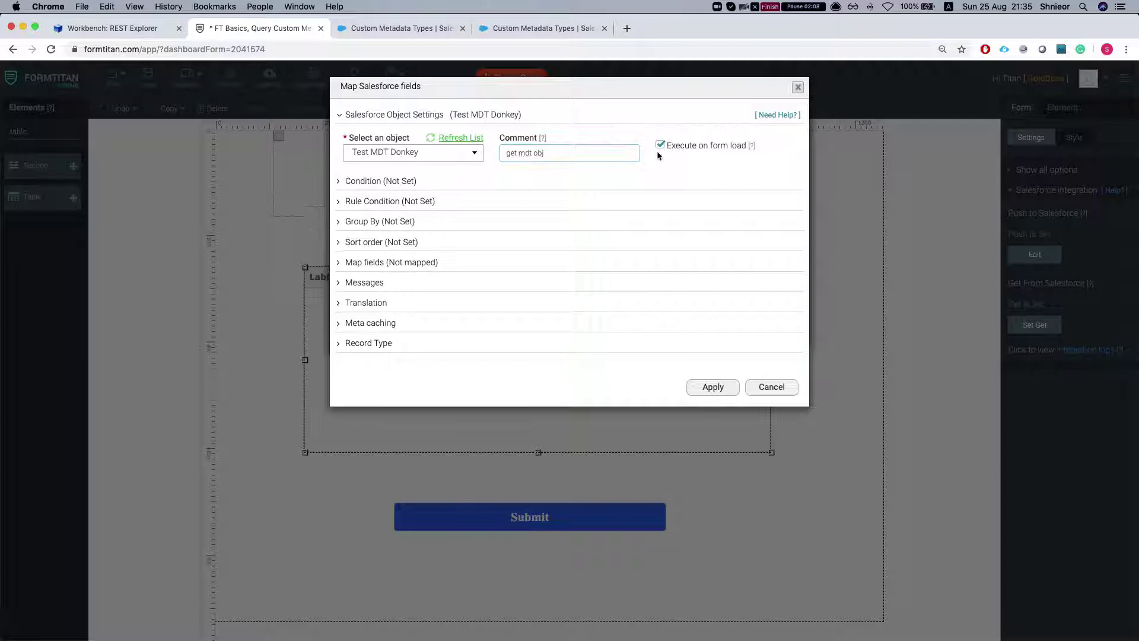
left_click(381, 181)
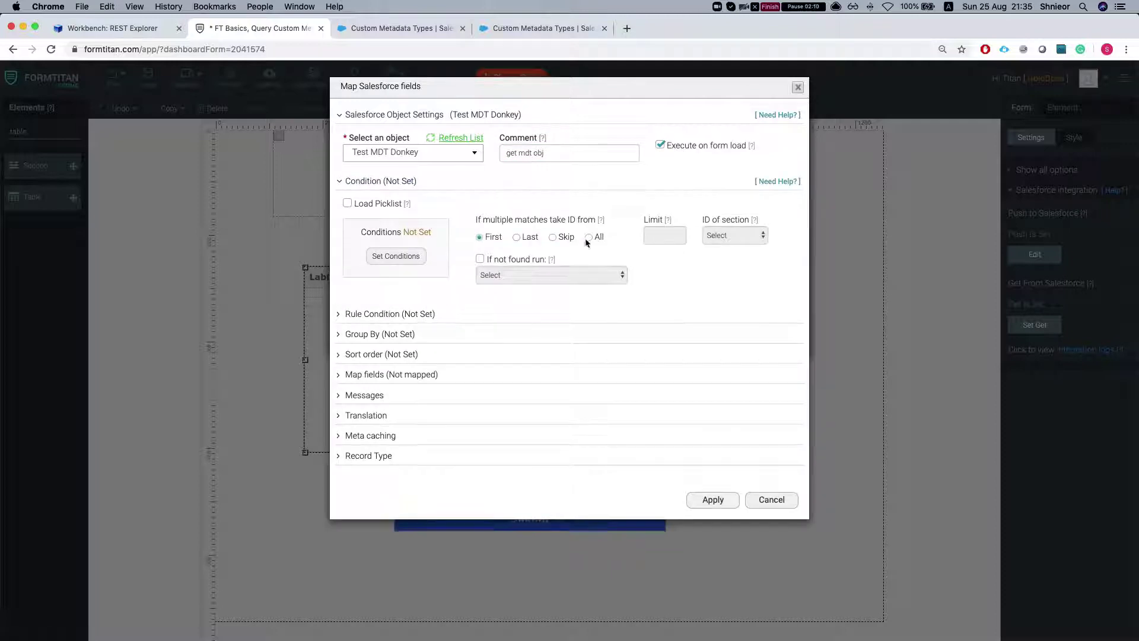
left_click(405, 255)
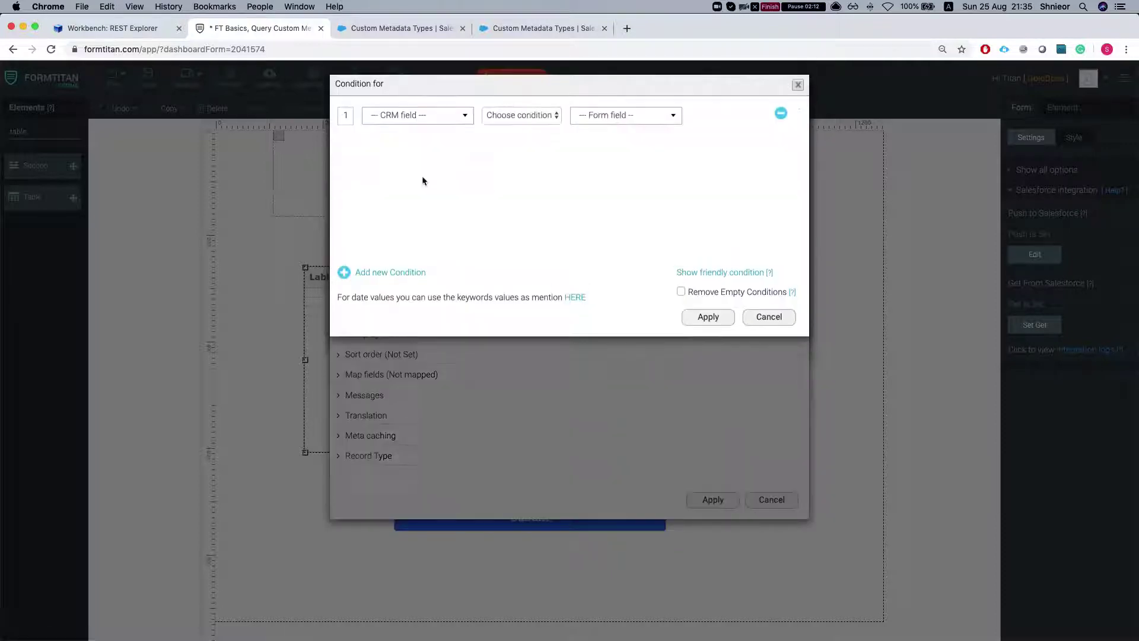
left_click(425, 118)
scroll(415, 225, "down", 3)
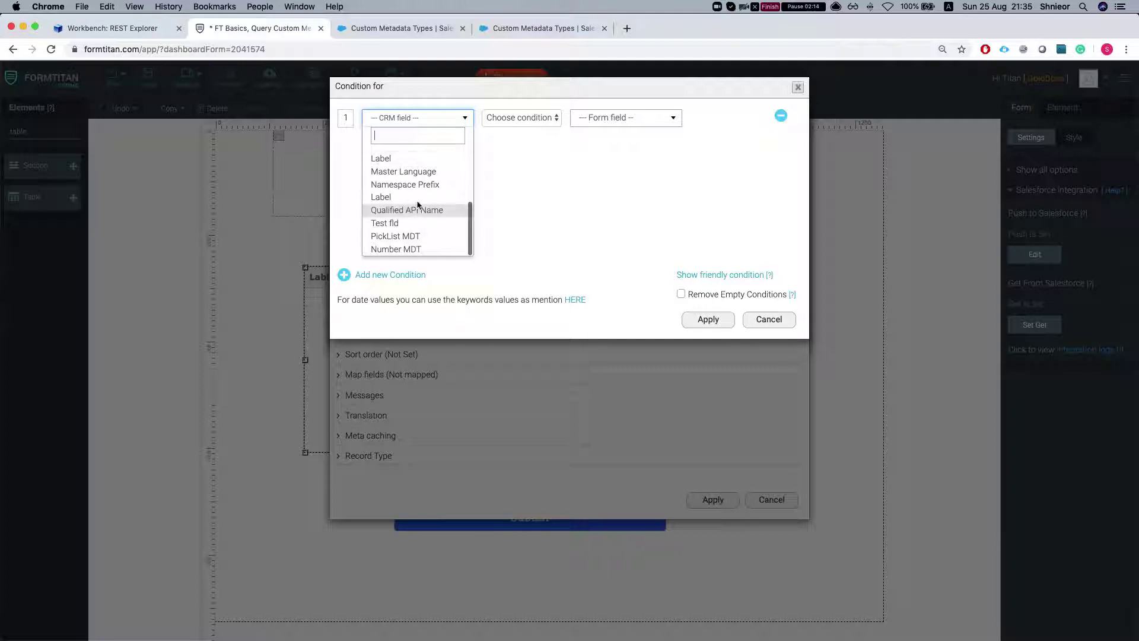
left_click(771, 320)
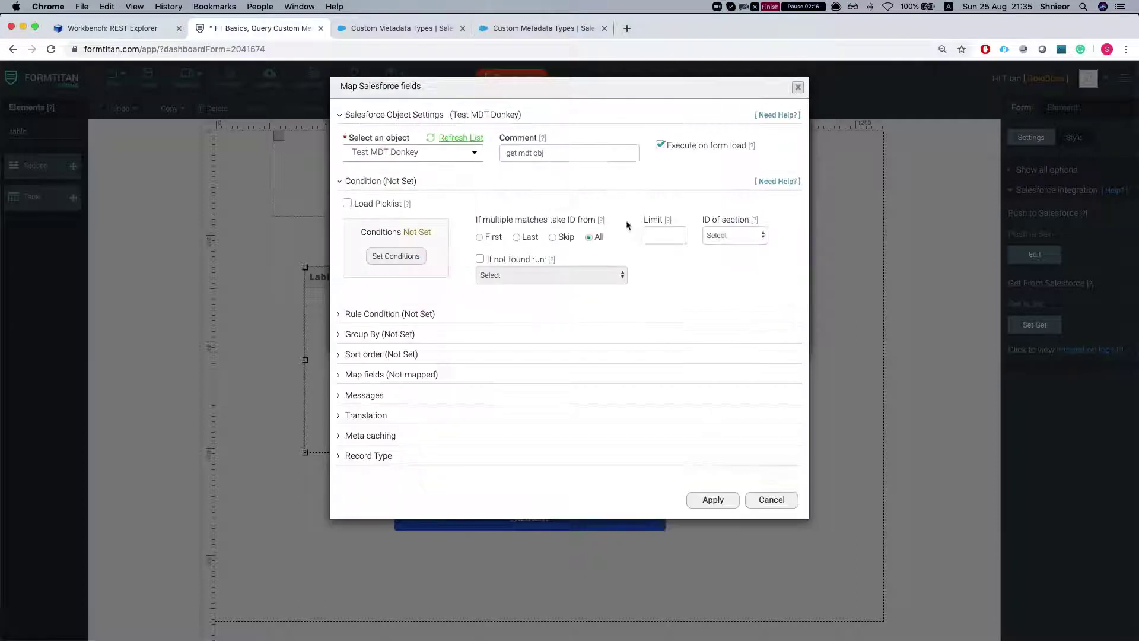
left_click(668, 240)
type("20")
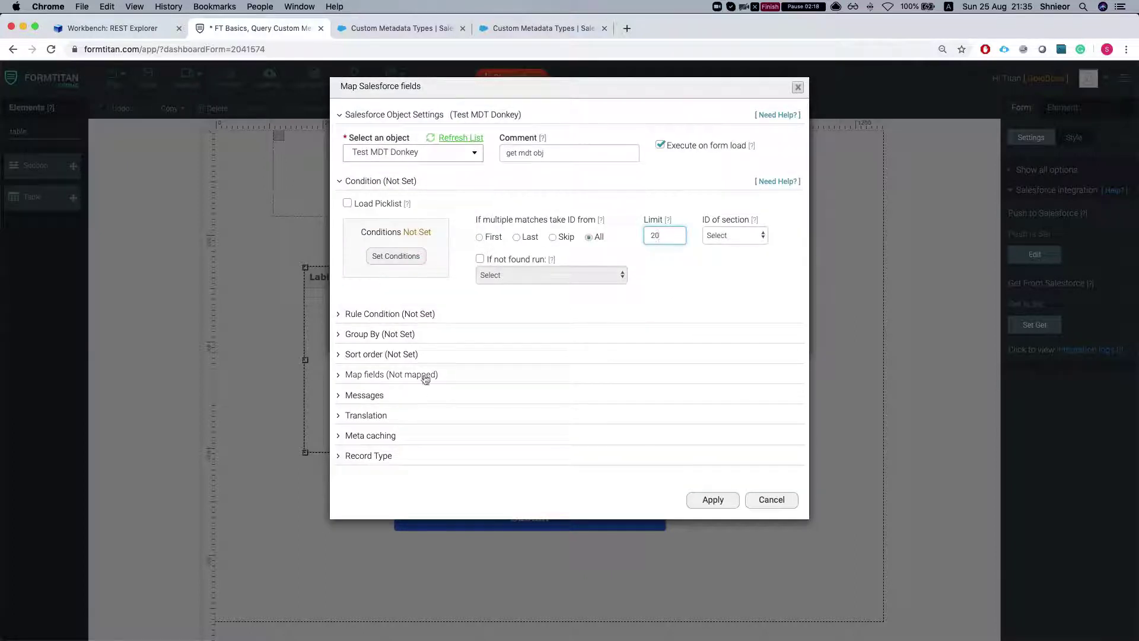
left_click(395, 375)
Step: Map the table's Lable column to the Salesforce Label field
left_click(381, 430)
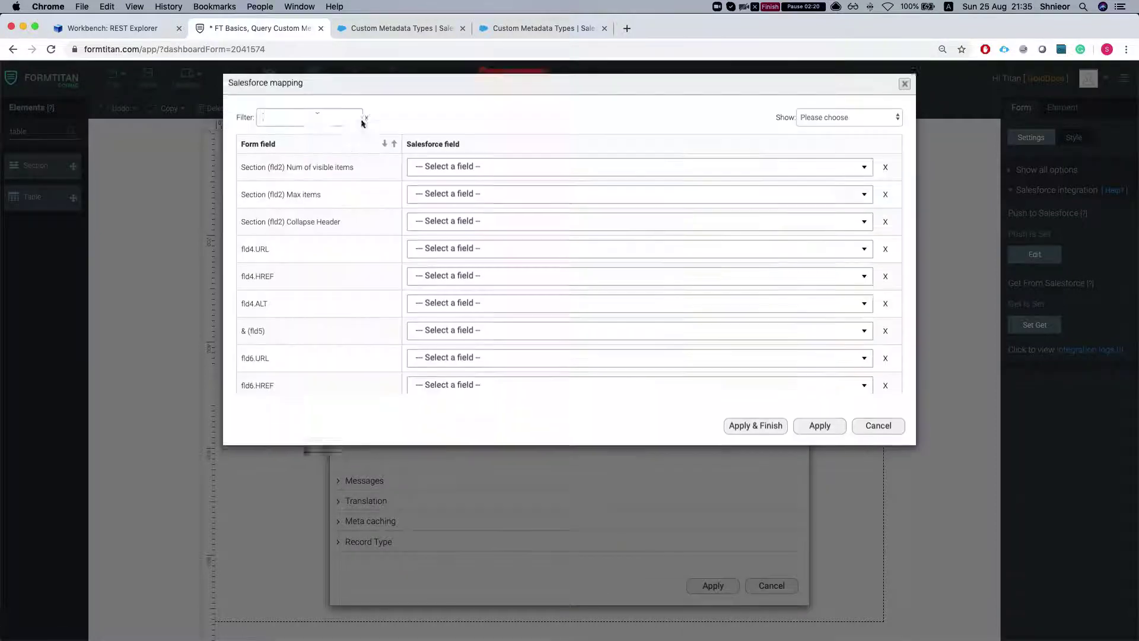
left_click(317, 120)
type("label")
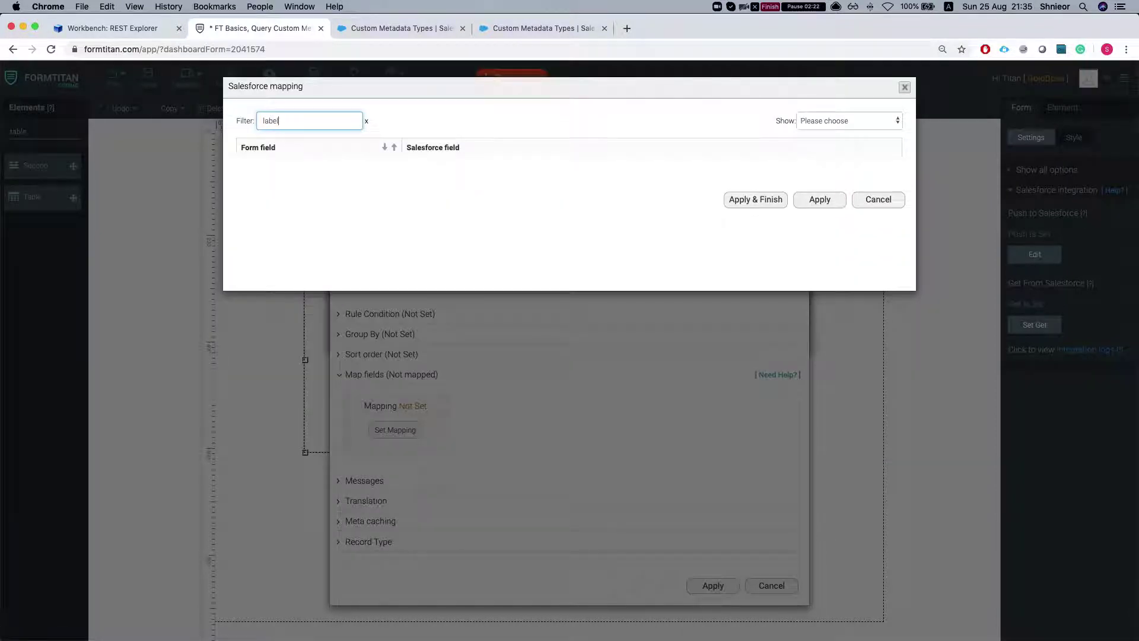
key("BackSpace")
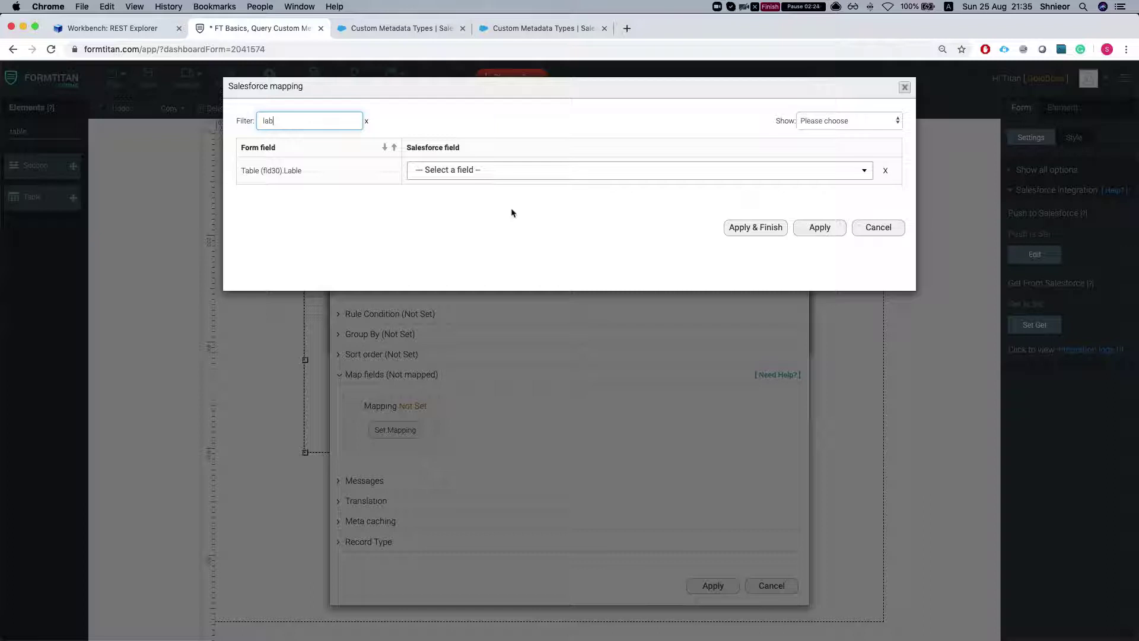
left_click(504, 171)
type("labe")
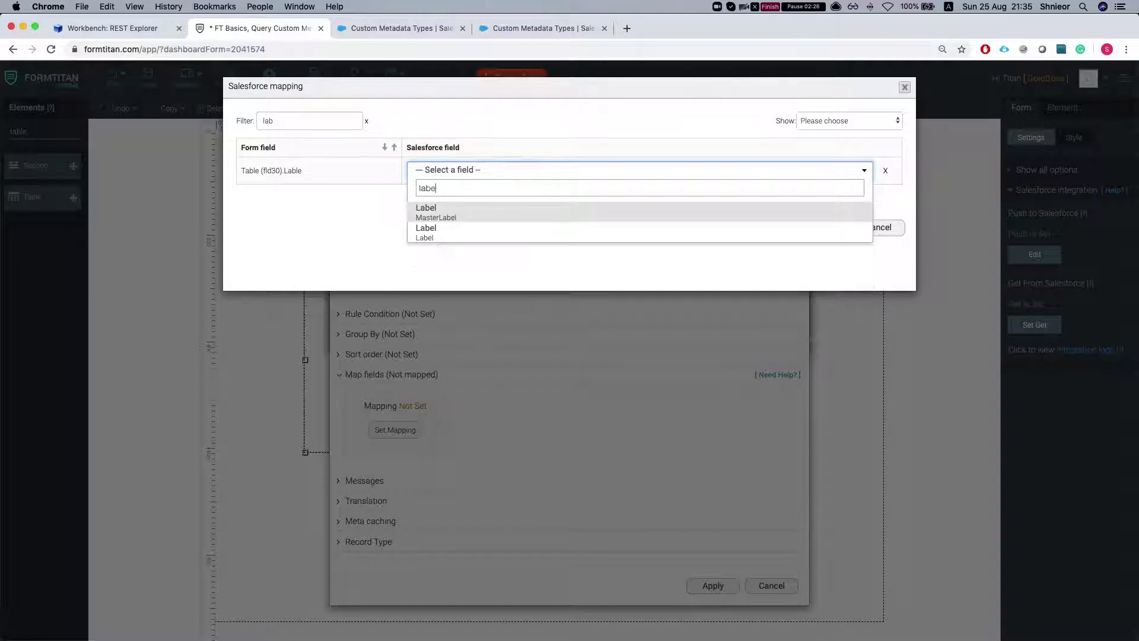
key("Return")
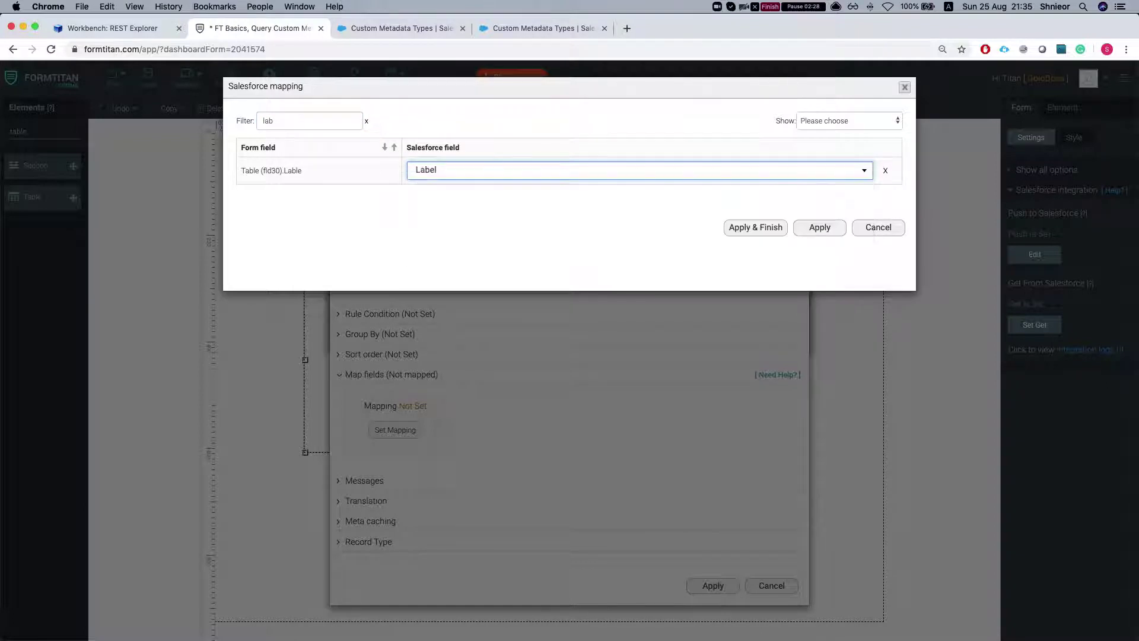
Step: Map the Text column to Test fld
double_click(314, 117)
type("te")
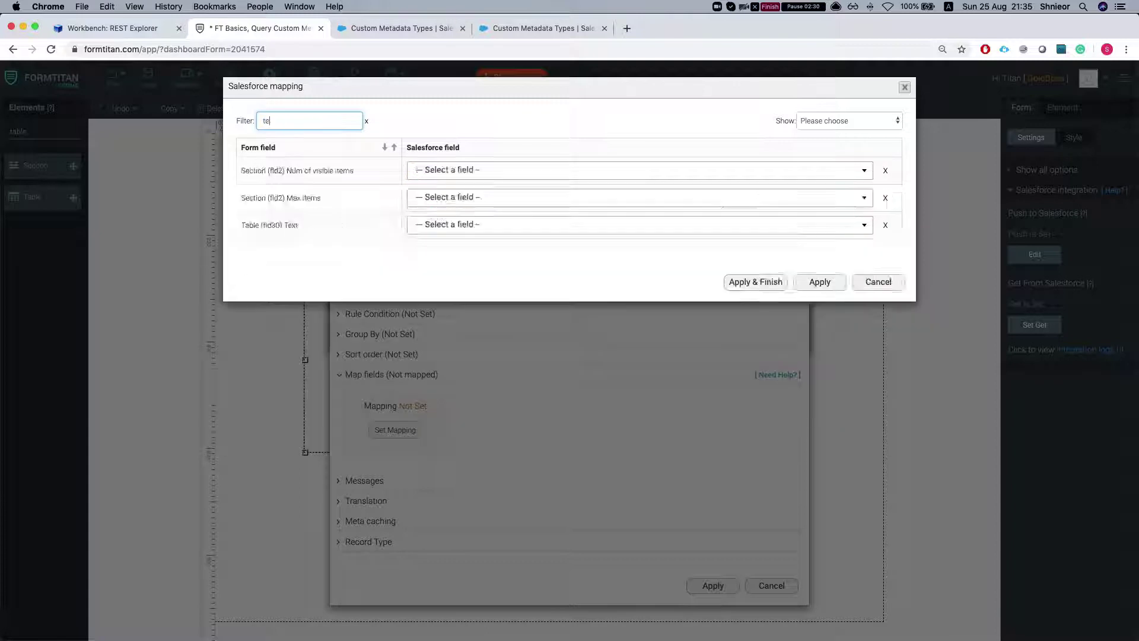
type("s")
key("BackSpace")
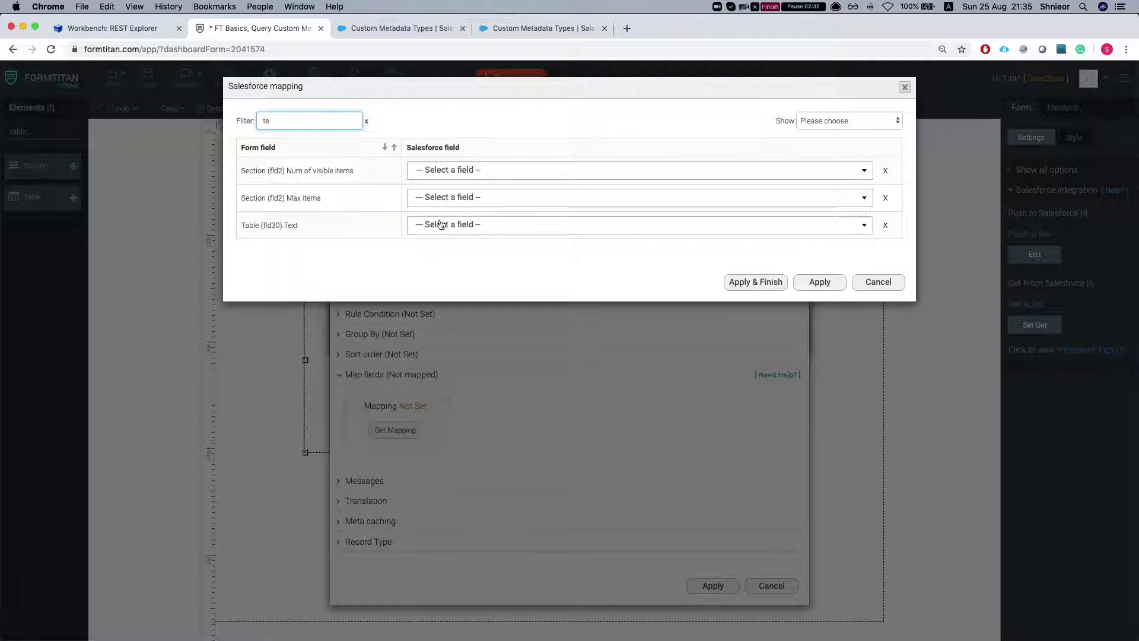
left_click(444, 224)
type("test")
left_click(467, 264)
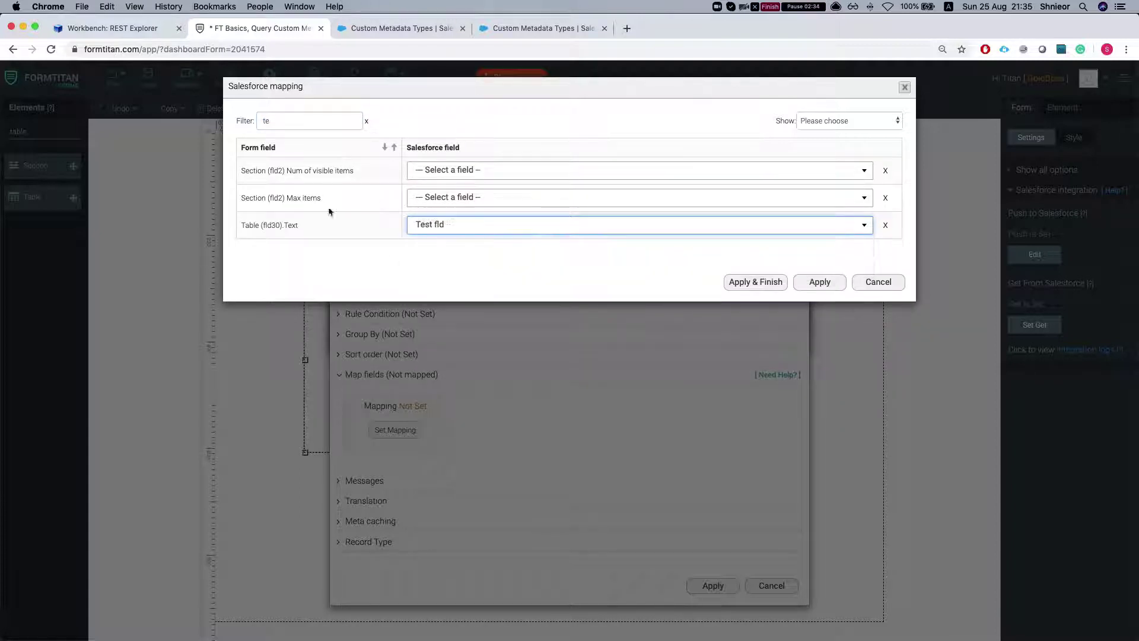
Step: Map the number column to Number MDT
double_click(298, 120)
type("n")
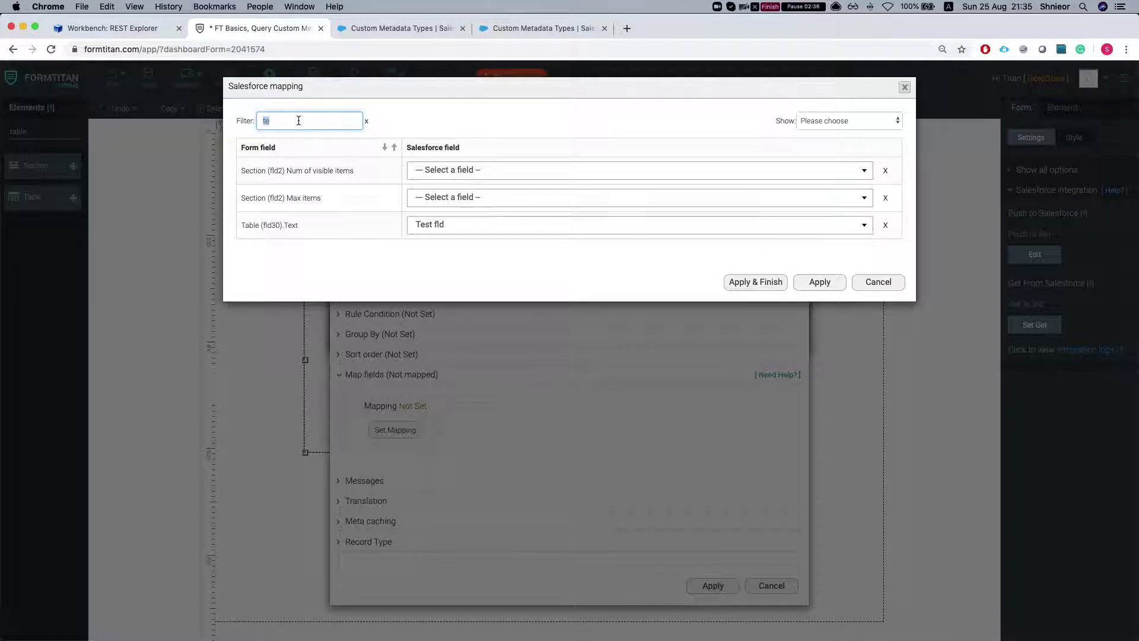
type("umber")
left_click(468, 171)
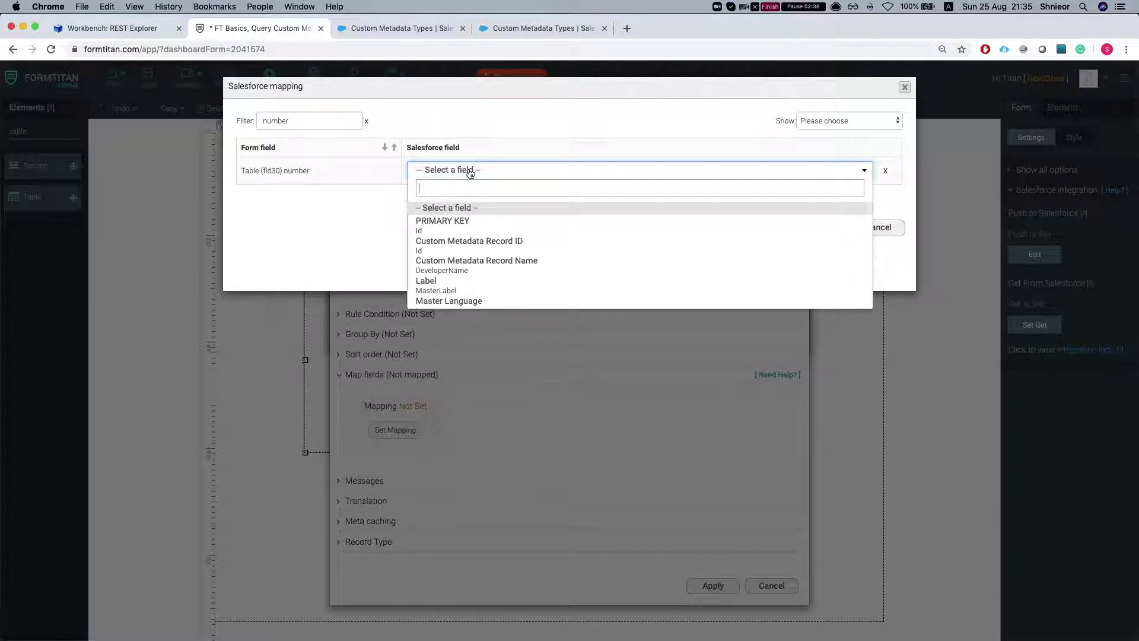
type("number")
key("Return")
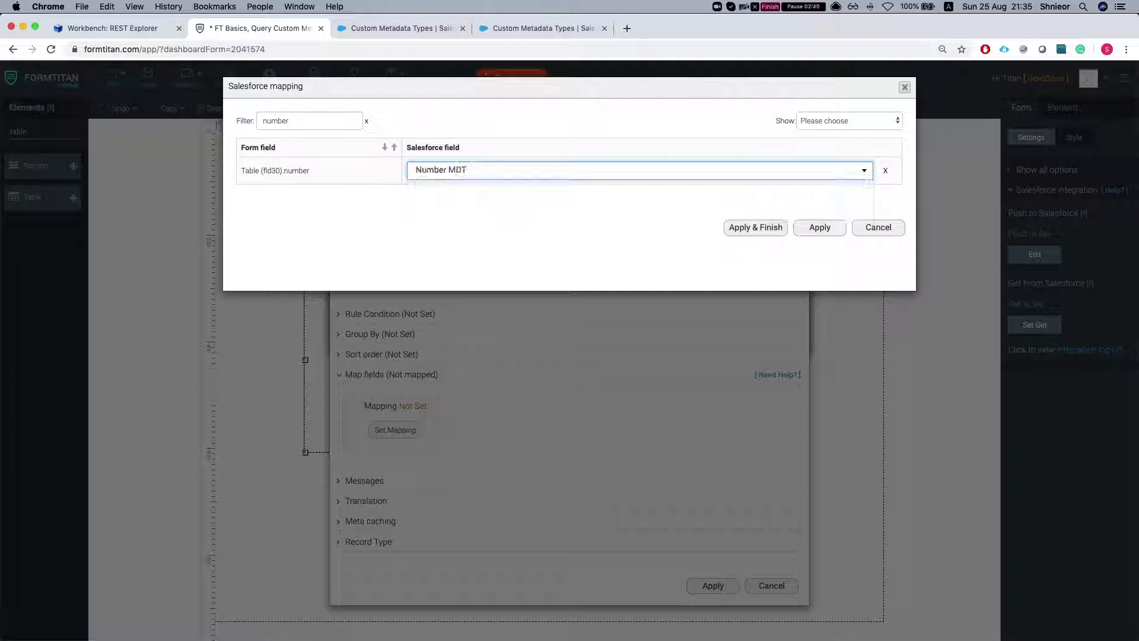
Step: Map the Picklist column to PickList MDT and apply the mapping
double_click(317, 126)
type("p")
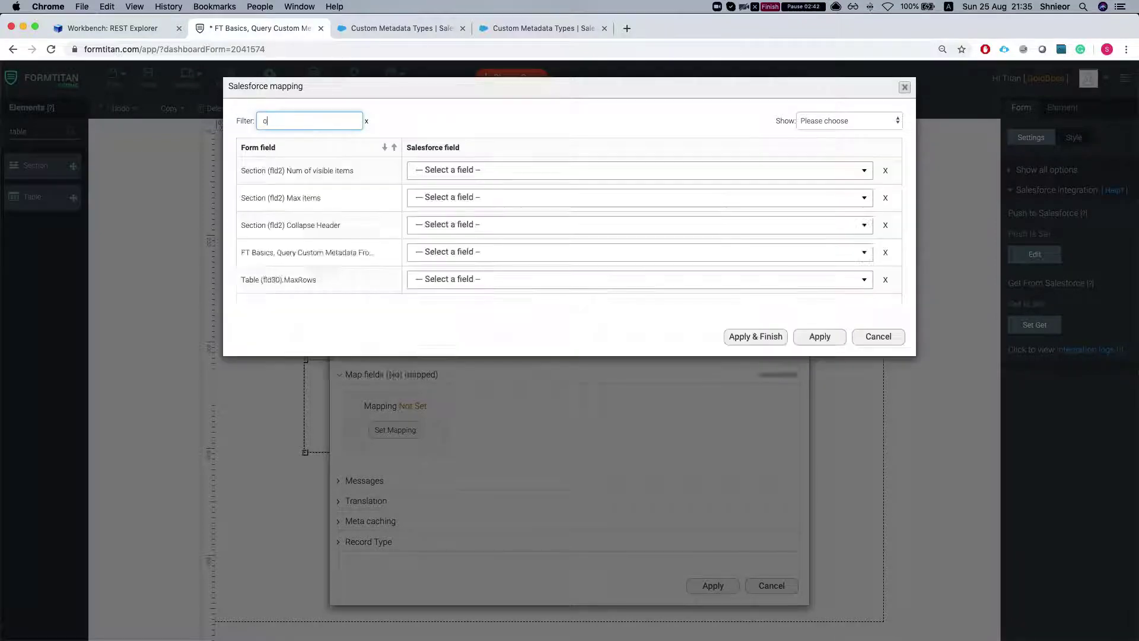
type("c")
key("BackSpace")
key("BackSpace")
type("i")
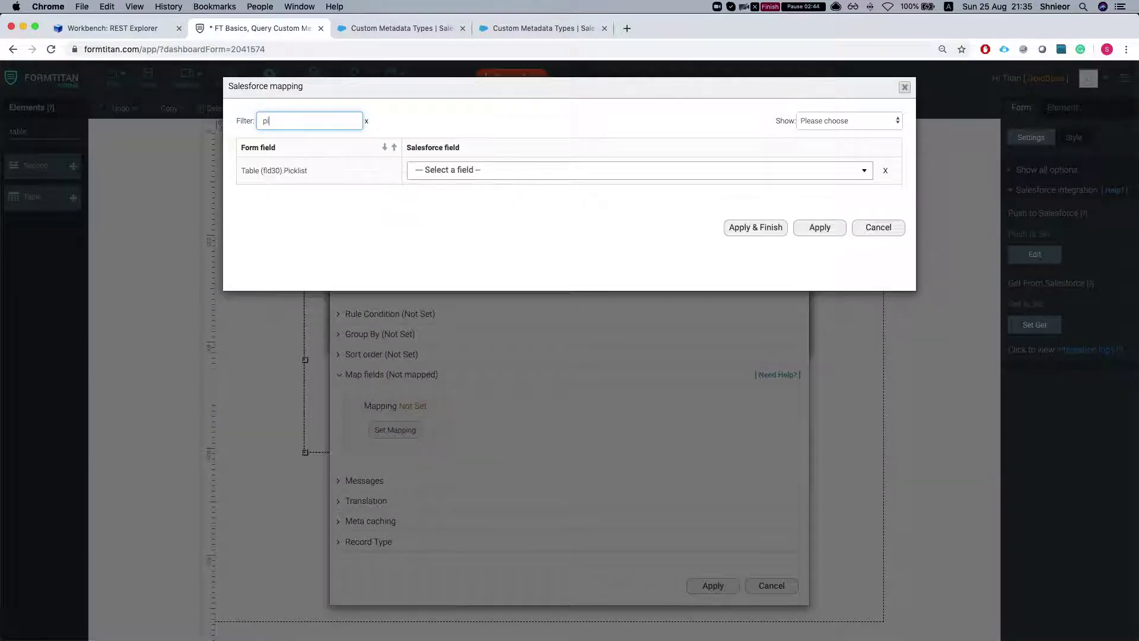
left_click(483, 172)
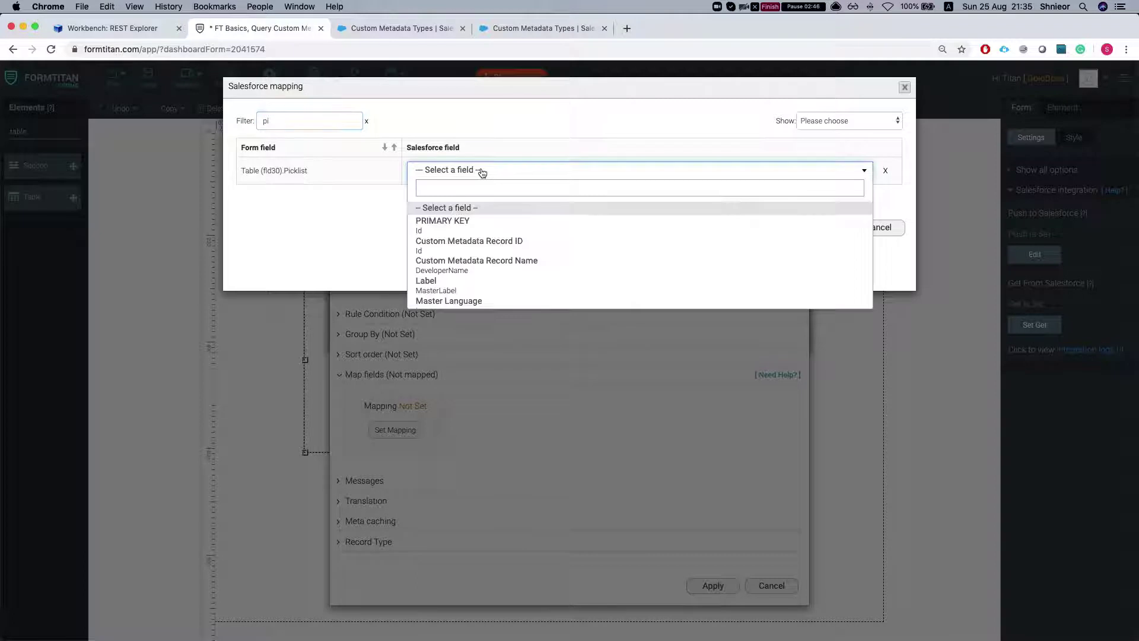
type("pick")
key("Down")
key("Return")
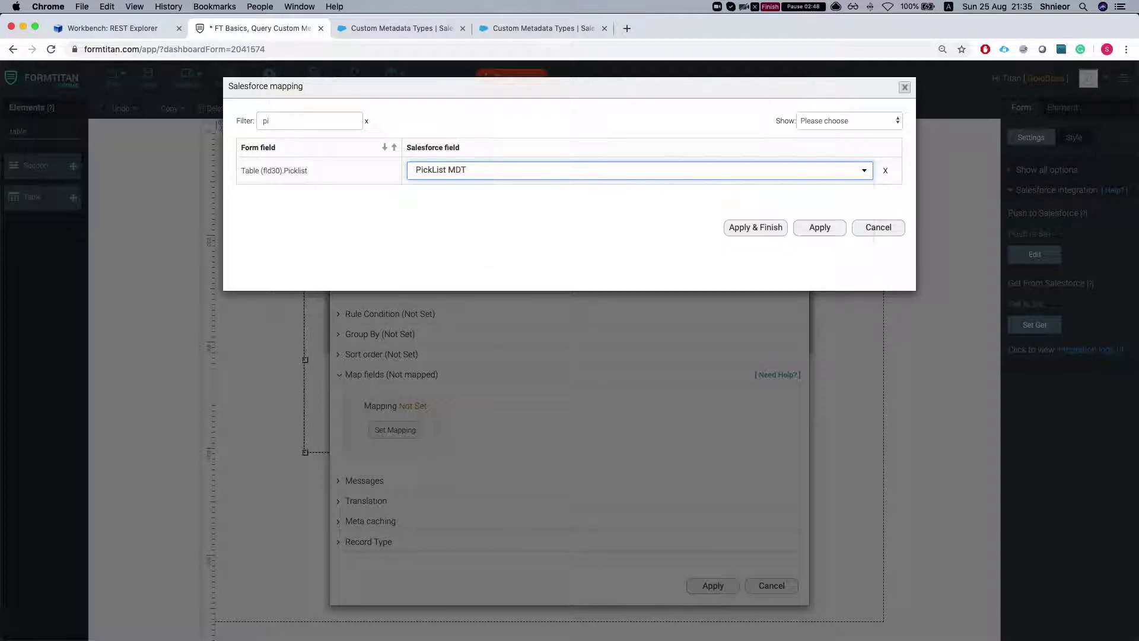
left_click(769, 231)
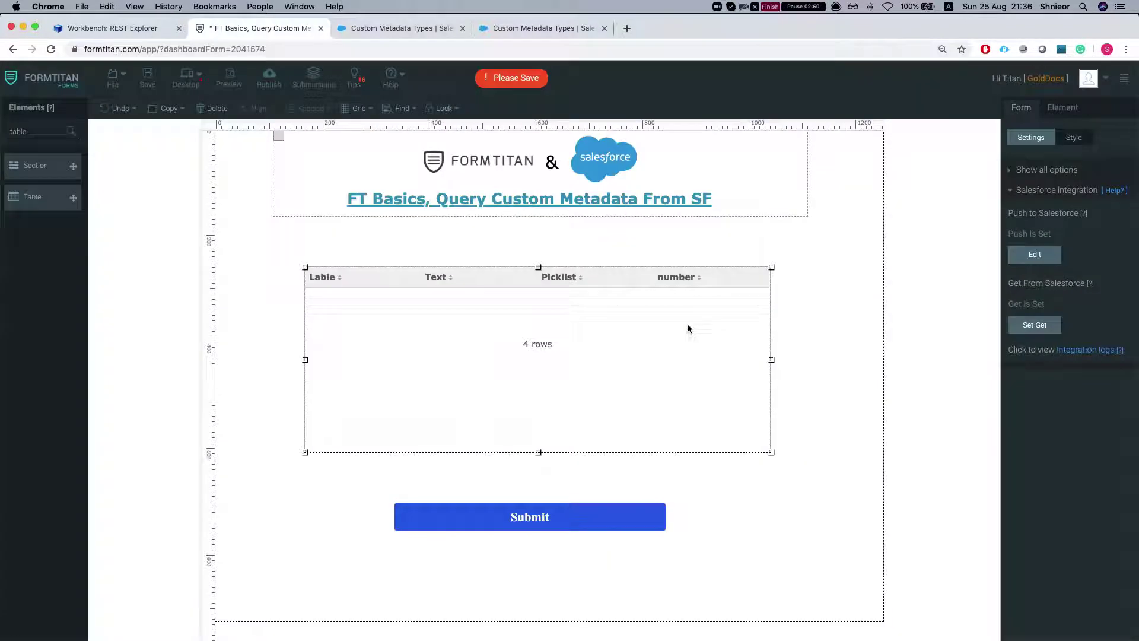
Step: Publish the form and view the live version in a new tab
left_click(269, 77)
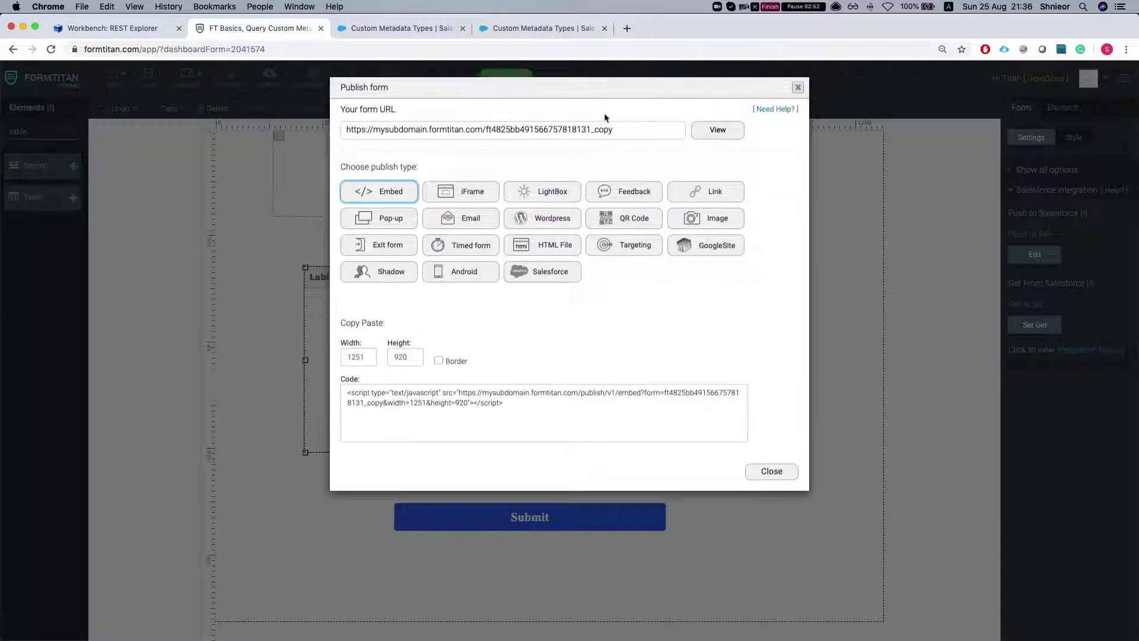
left_click(702, 130)
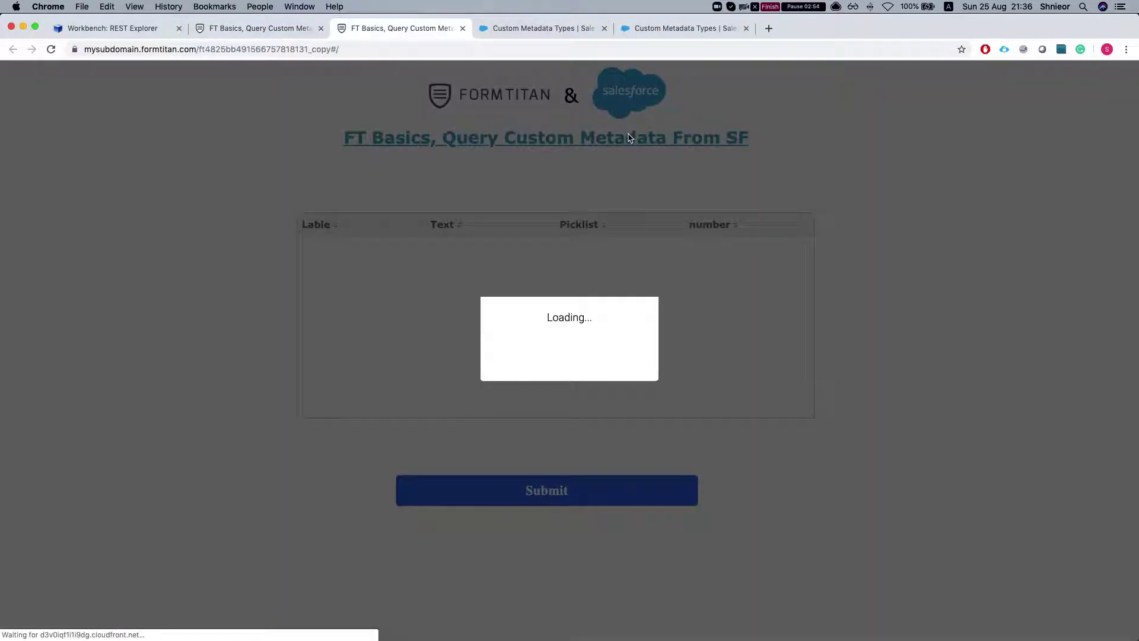